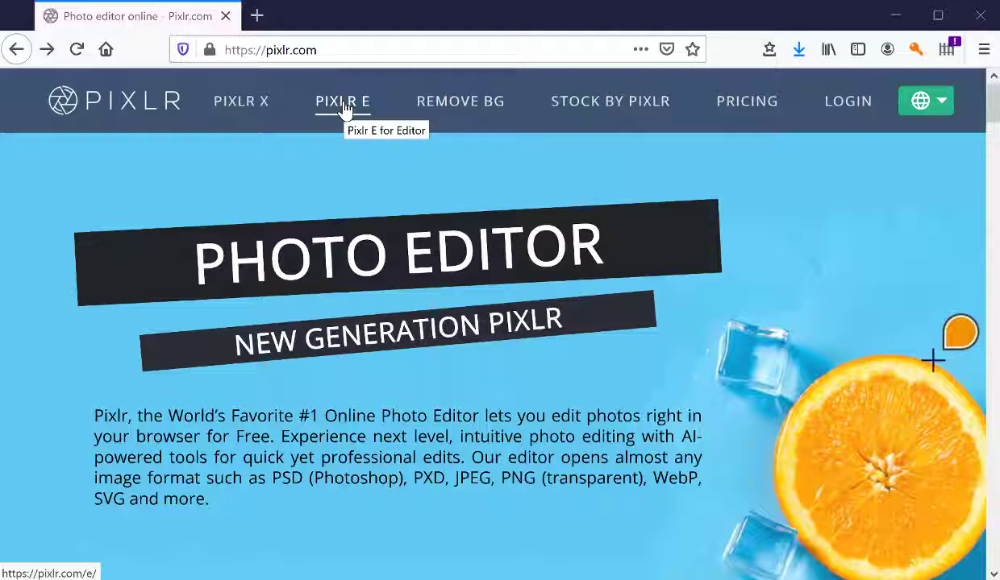
# - Start Pixlr E's image opener and scroll Camera Uploads down to the 2020 photos
pyautogui.click(342, 107)
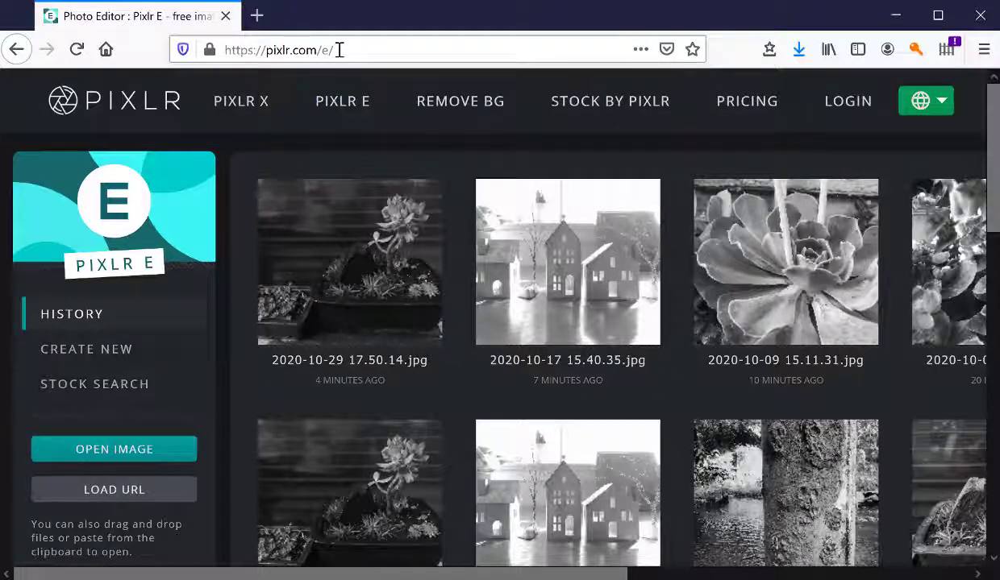
pyautogui.click(127, 452)
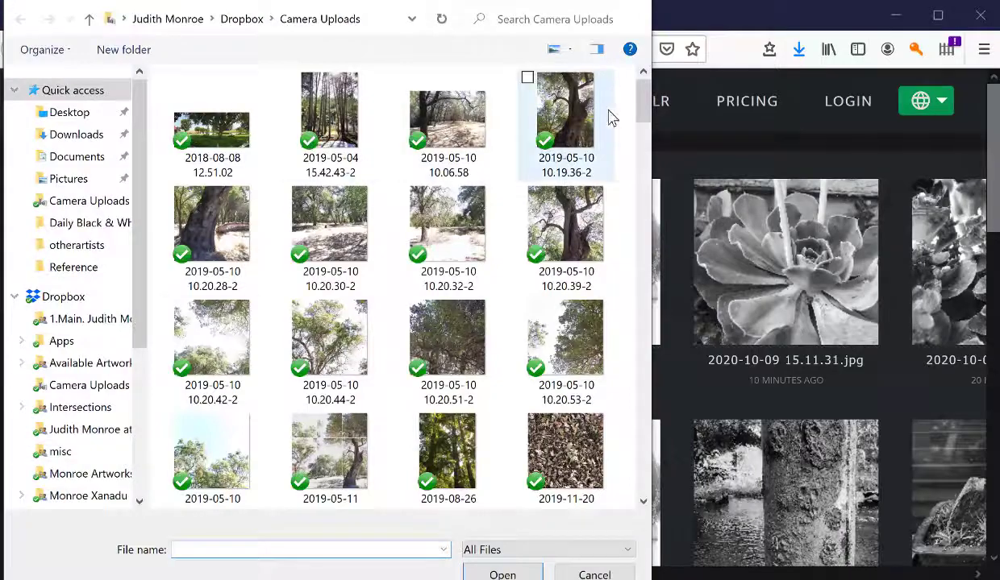
pyautogui.moveTo(642, 112); pyautogui.dragTo(655, 329)
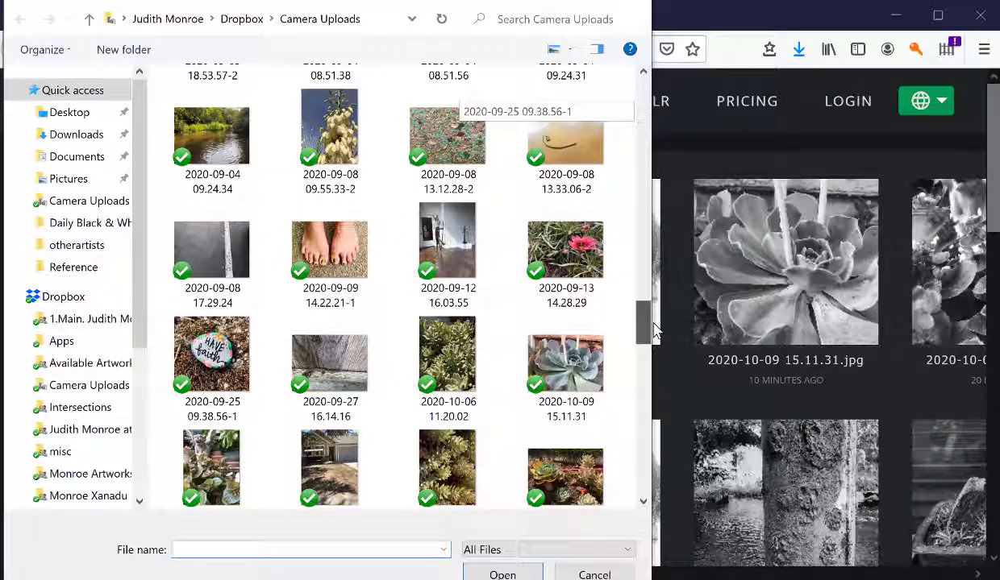
# - Choose the succulent photo and select the Ultra HD 3840 x 2880 size
pyautogui.doubleClick(566, 473)
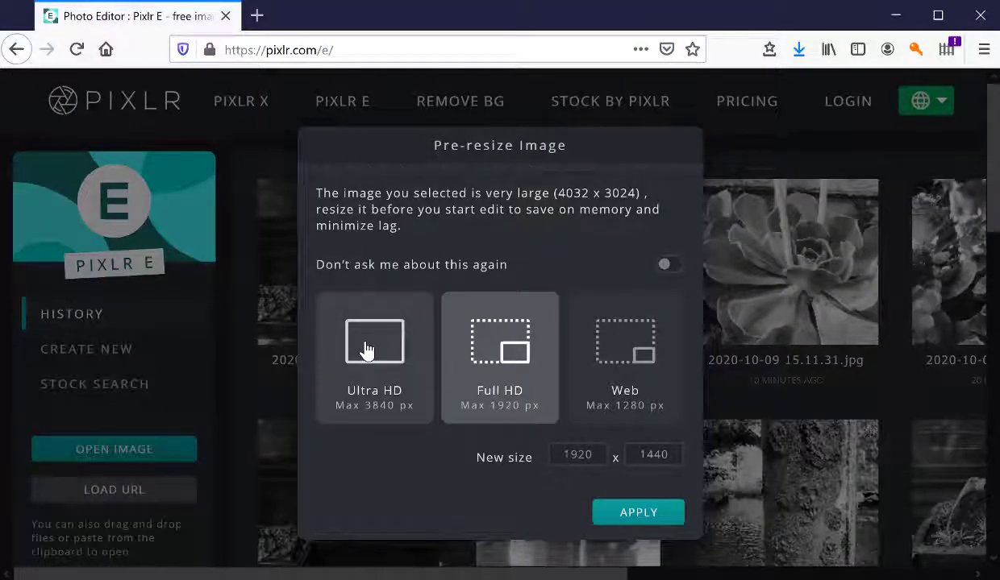
pyautogui.click(367, 349)
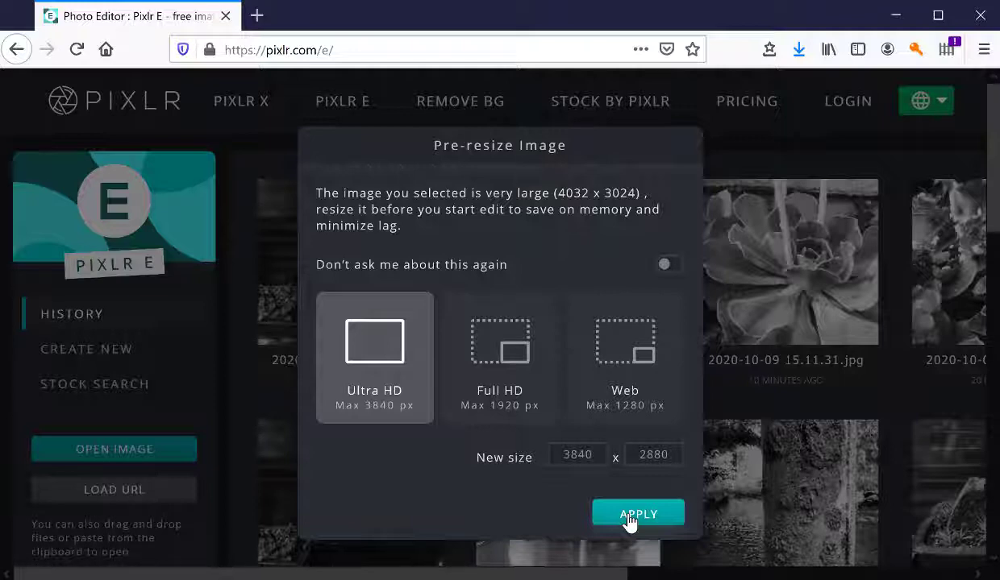
# - Load the succulent photo at 3840x2880 and desaturate it to black and white
pyautogui.click(629, 516)
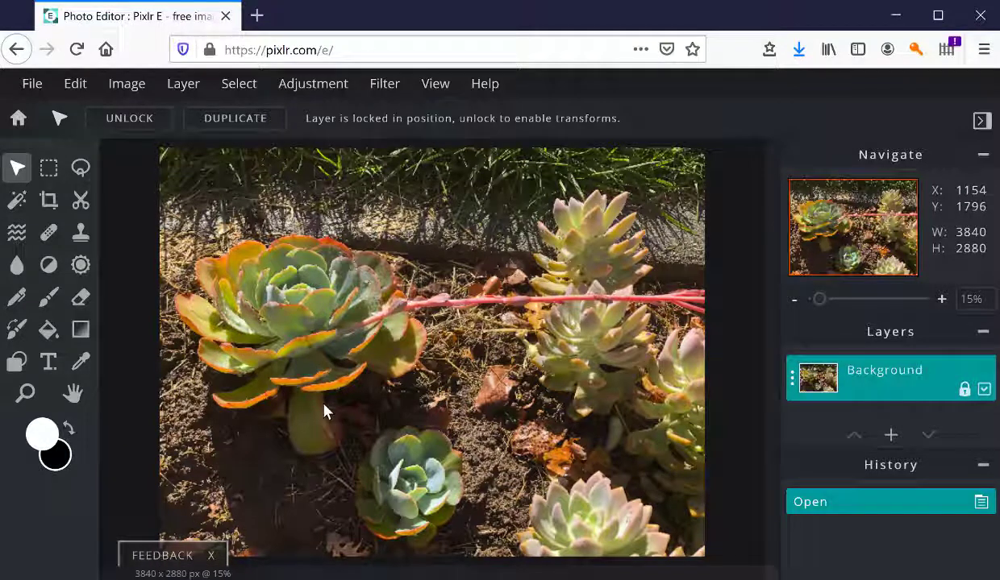
pyautogui.click(339, 93)
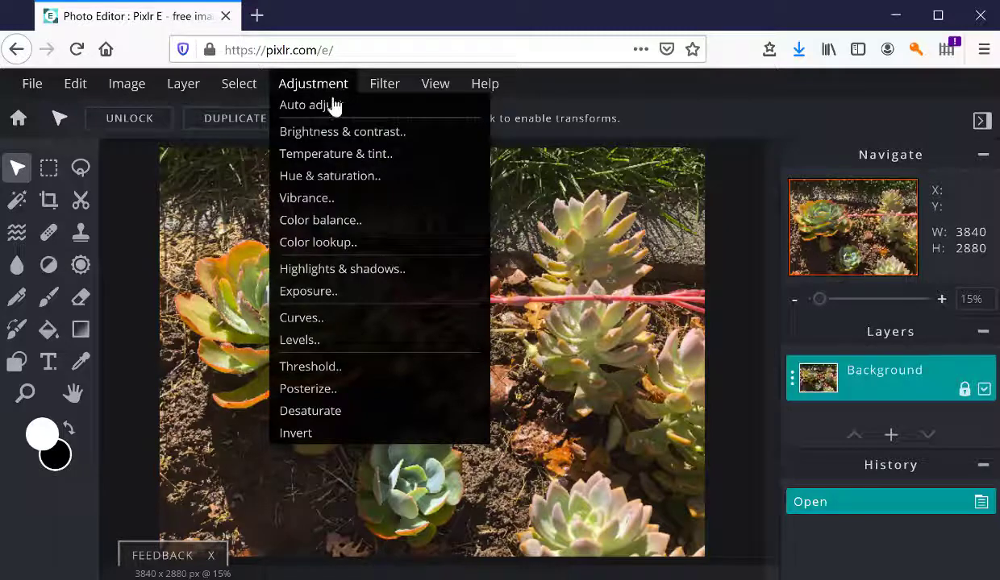
pyautogui.click(316, 416)
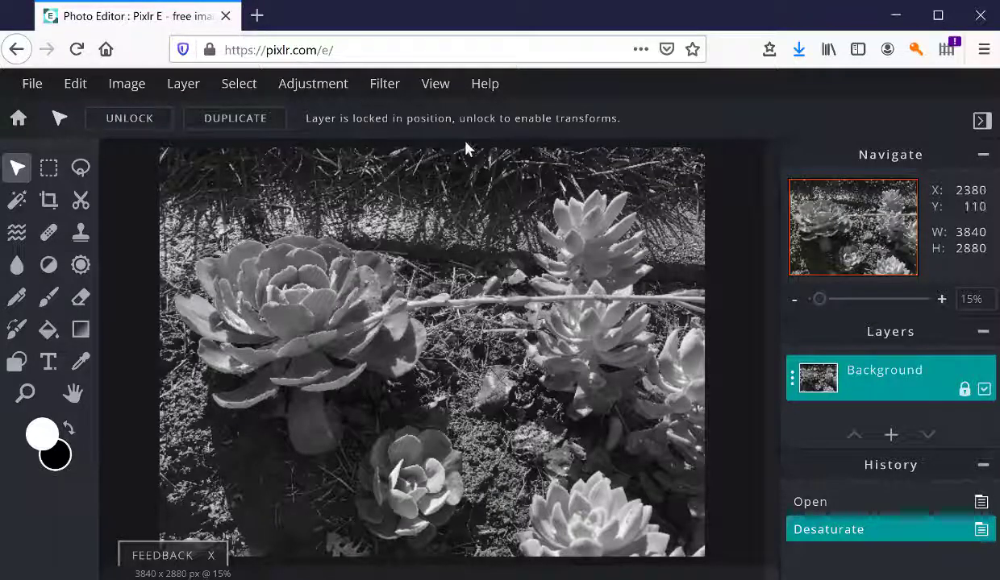
pyautogui.click(334, 89)
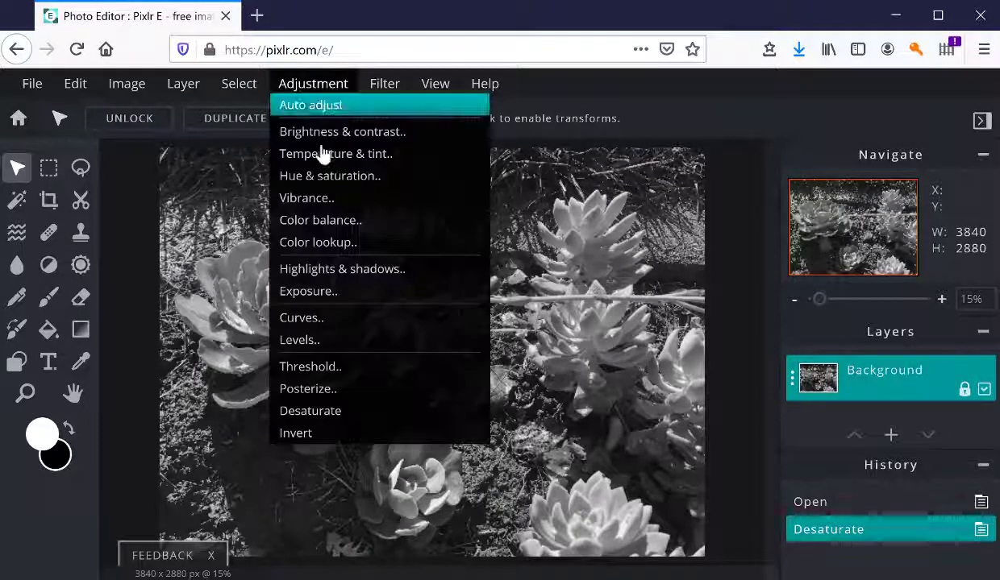
pyautogui.click(303, 343)
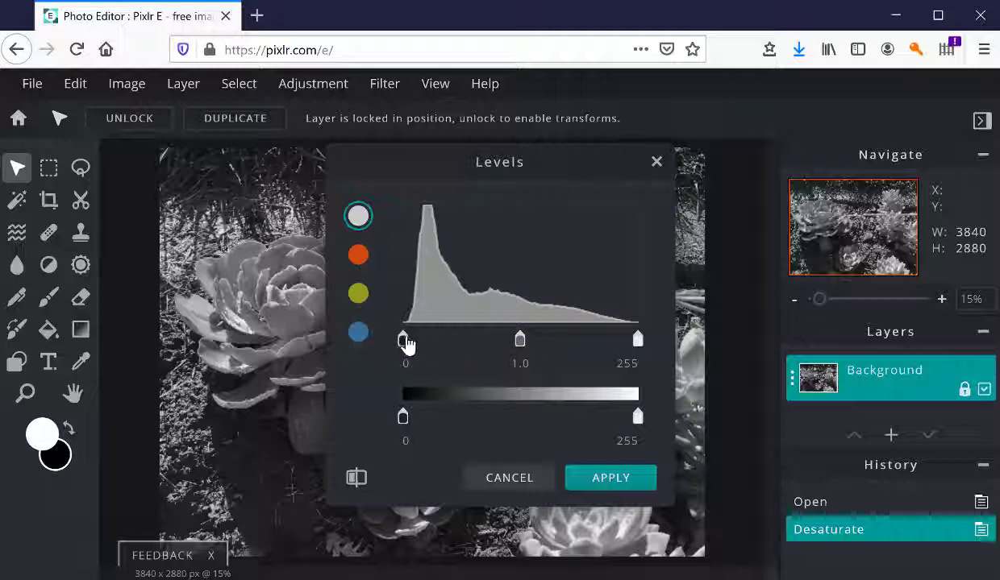
pyautogui.moveTo(407, 343)
pyautogui.mouseDown()
pyautogui.moveTo(424, 346)
pyautogui.moveTo(405, 343)
pyautogui.mouseUp()
# - Set the Levels midtone value to 1.1 and apply it to the succulent photo
pyautogui.moveTo(524, 164)
pyautogui.mouseDown()
pyautogui.moveTo(816, 161)
pyautogui.moveTo(841, 174)
pyautogui.mouseUp()
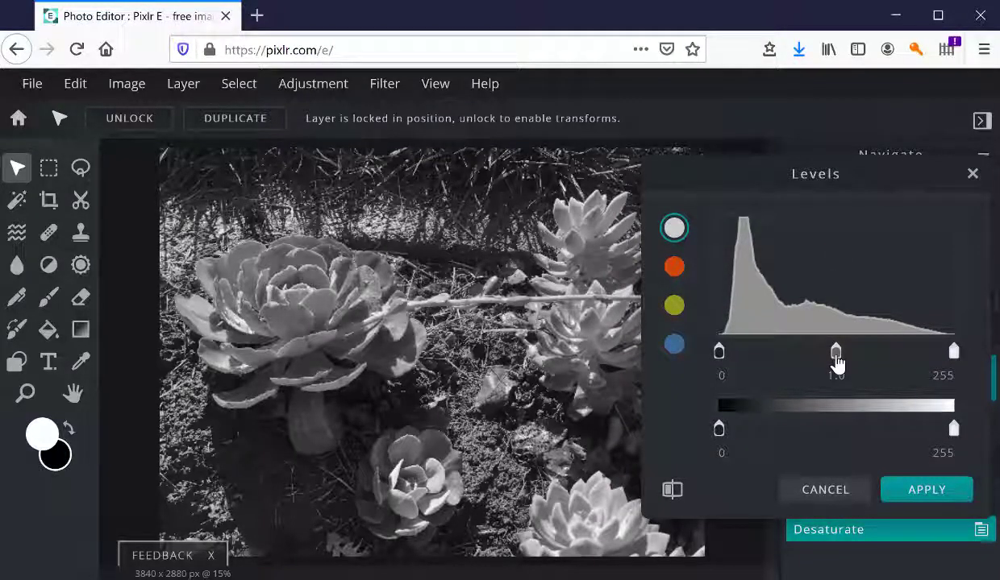
pyautogui.moveTo(836, 363)
pyautogui.mouseDown()
pyautogui.moveTo(816, 361)
pyautogui.moveTo(848, 362)
pyautogui.mouseUp()
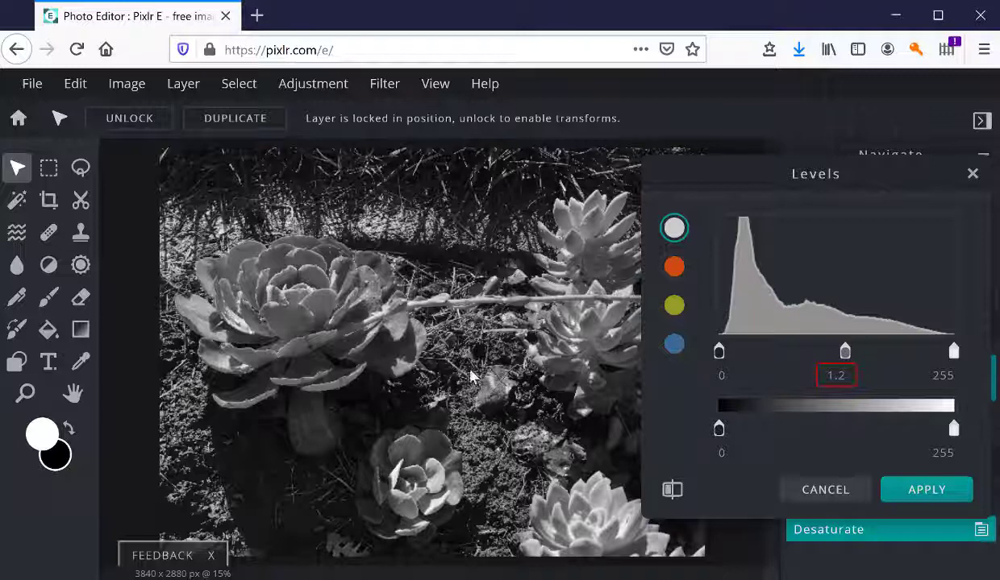
pyautogui.moveTo(847, 359); pyautogui.dragTo(809, 355)
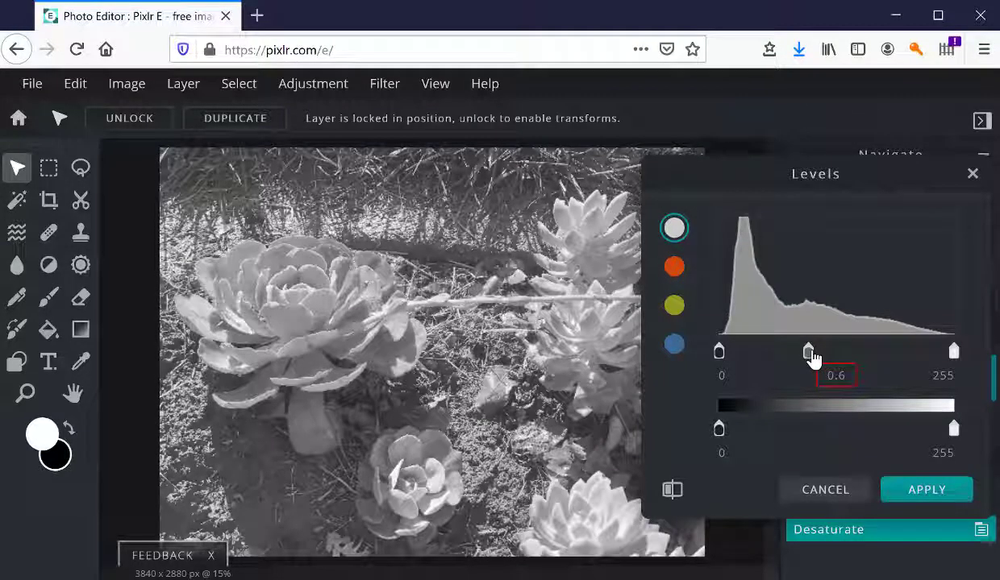
pyautogui.moveTo(823, 355); pyautogui.dragTo(844, 361)
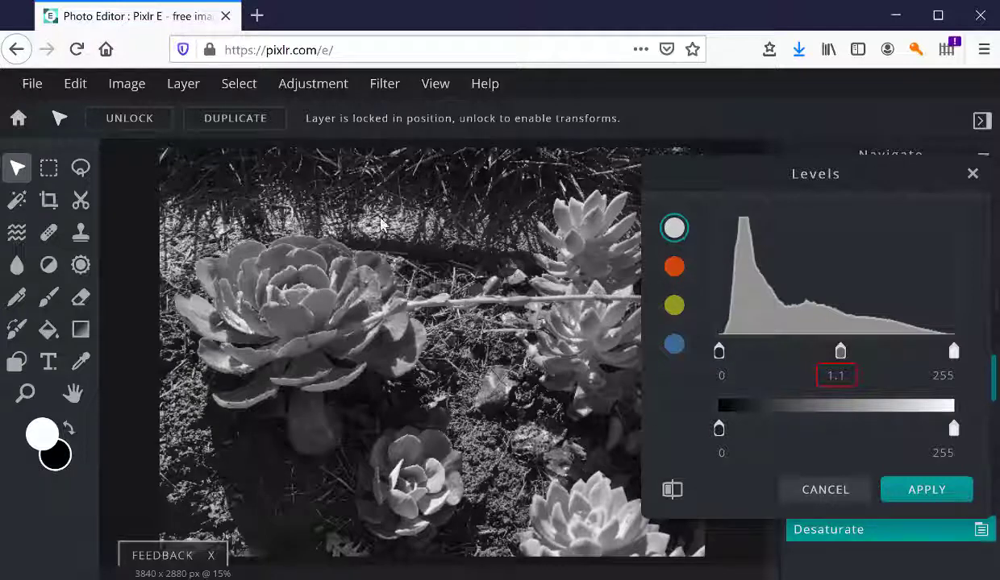
pyautogui.click(923, 490)
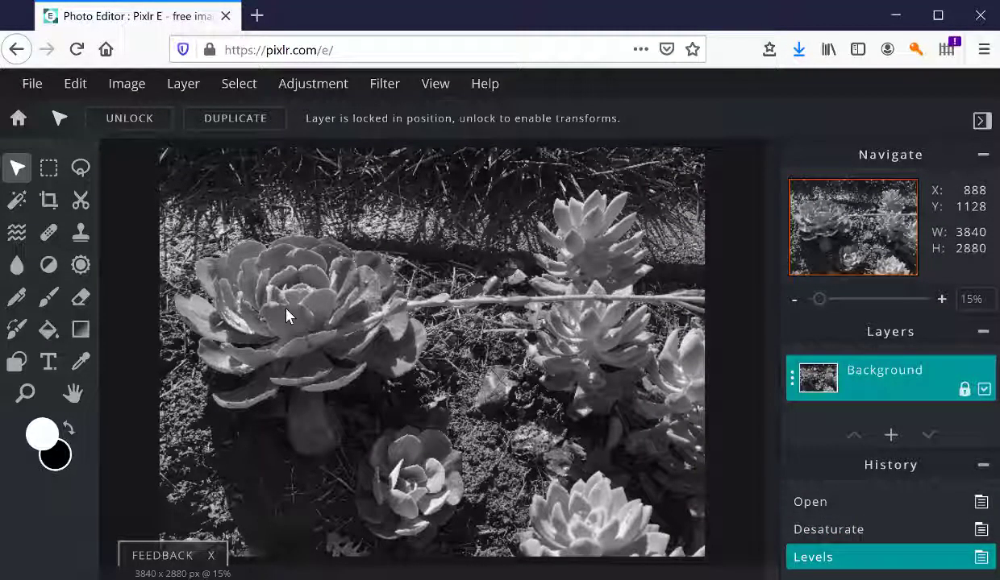
# - Download the photo as a high-quality JPG named '2020-10-15 10.49.58levels'
pyautogui.click(37, 89)
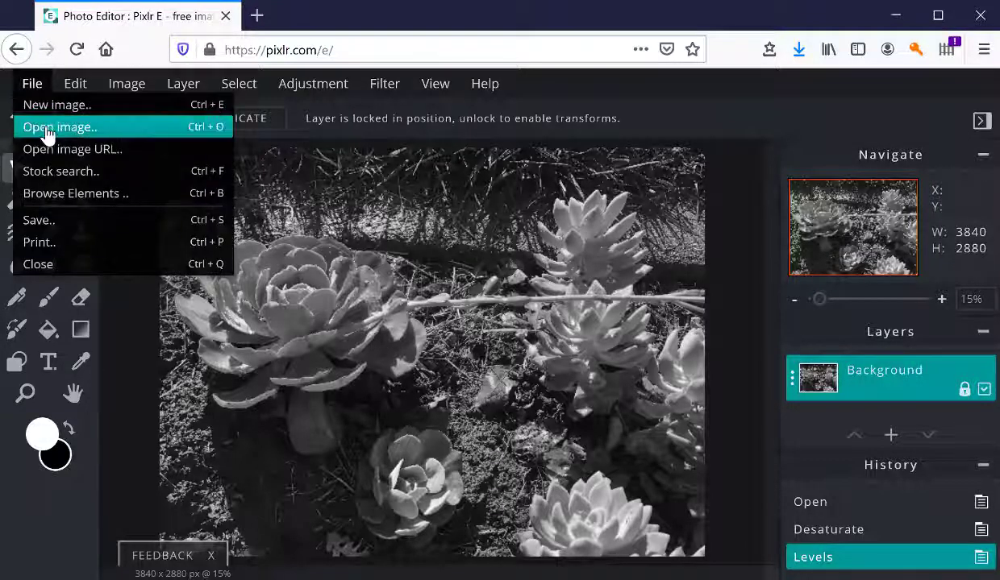
pyautogui.click(50, 230)
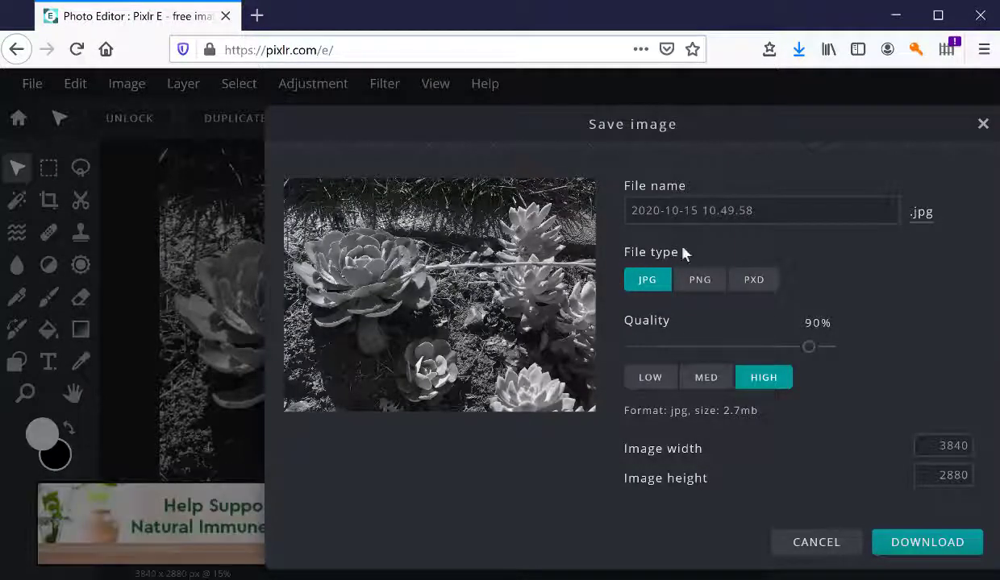
pyautogui.click(773, 208)
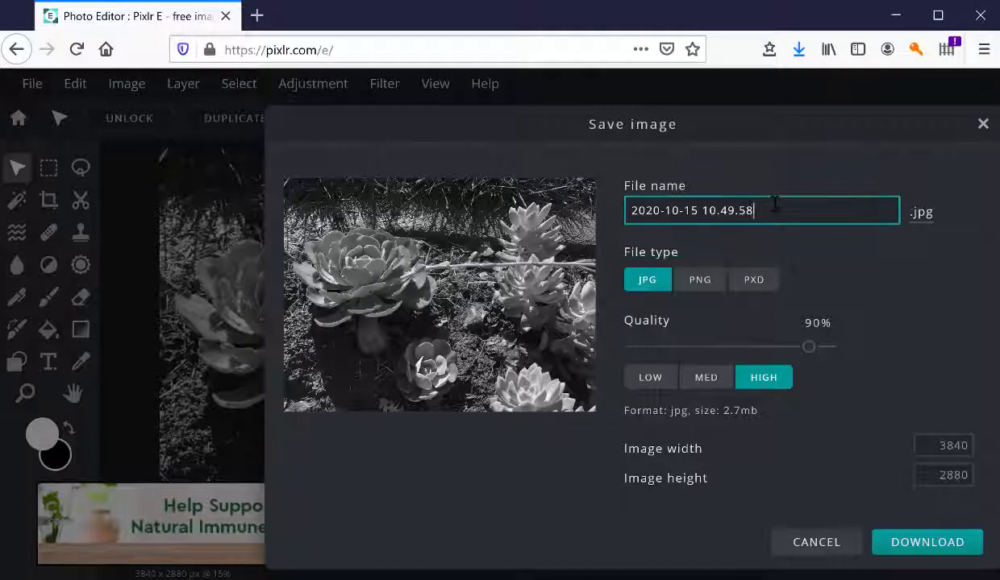
pyautogui.write('levels')
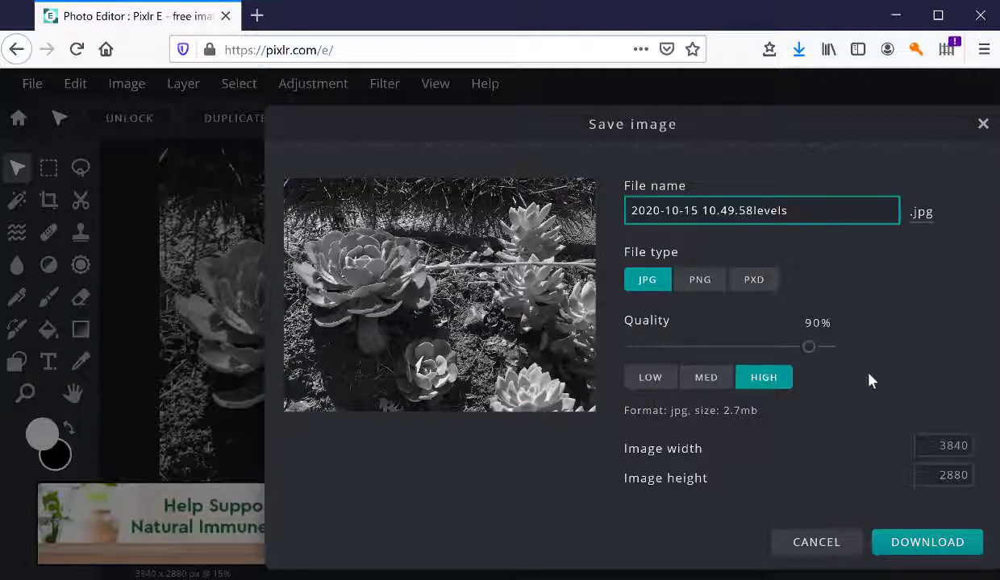
pyautogui.click(918, 546)
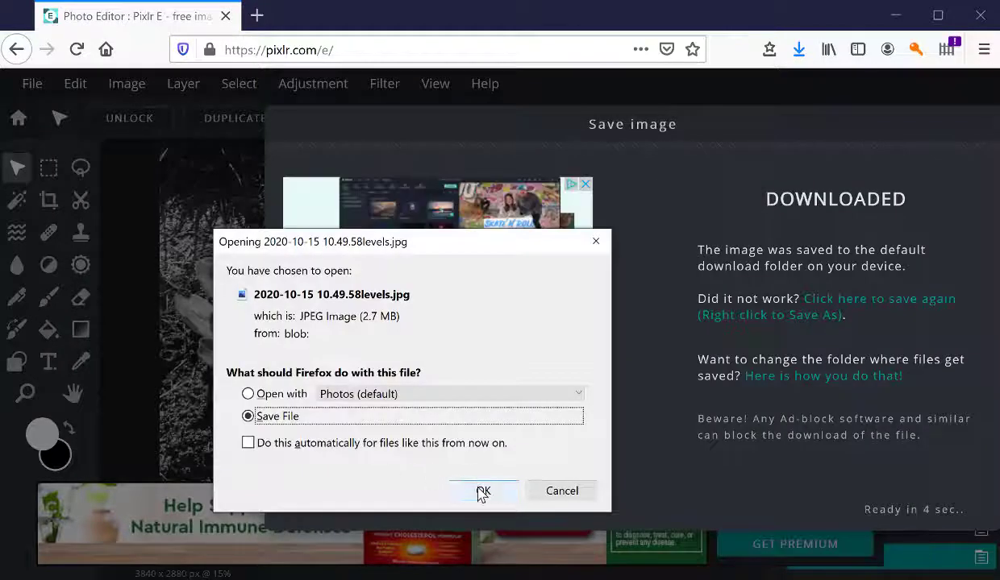
pyautogui.click(481, 492)
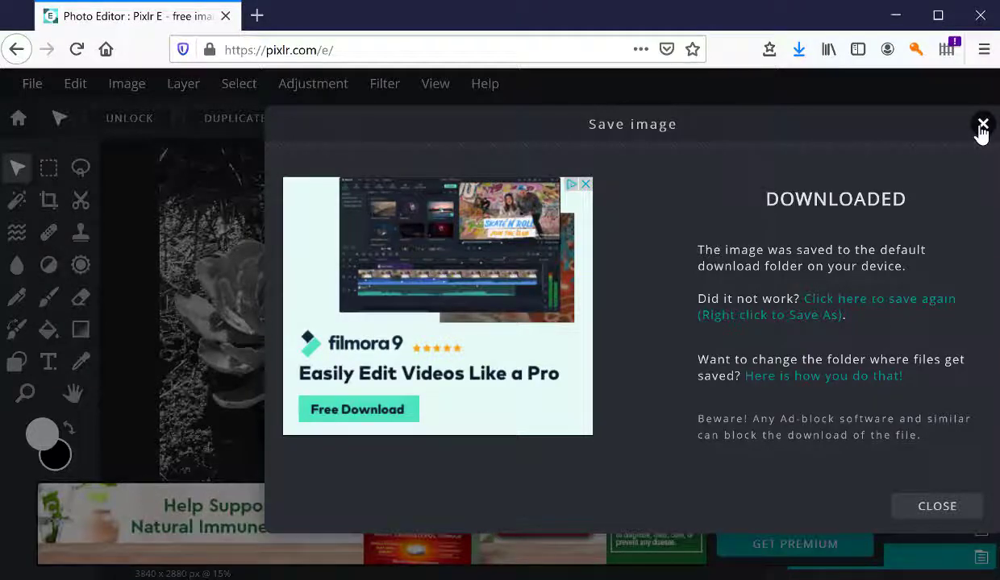
pyautogui.click(982, 126)
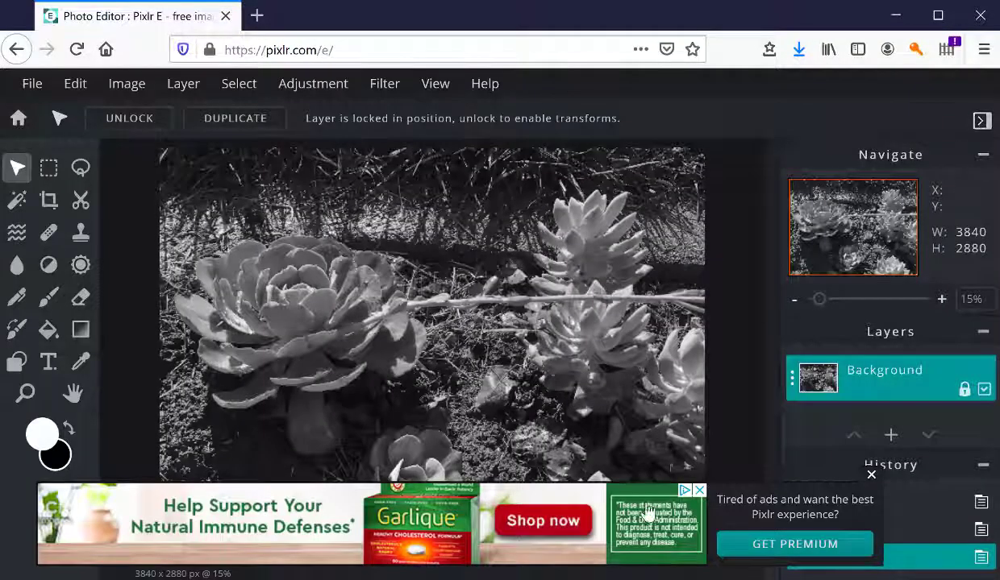
# - Close the ad banner and revert history to Desaturate, removing the Levels change
pyautogui.click(871, 479)
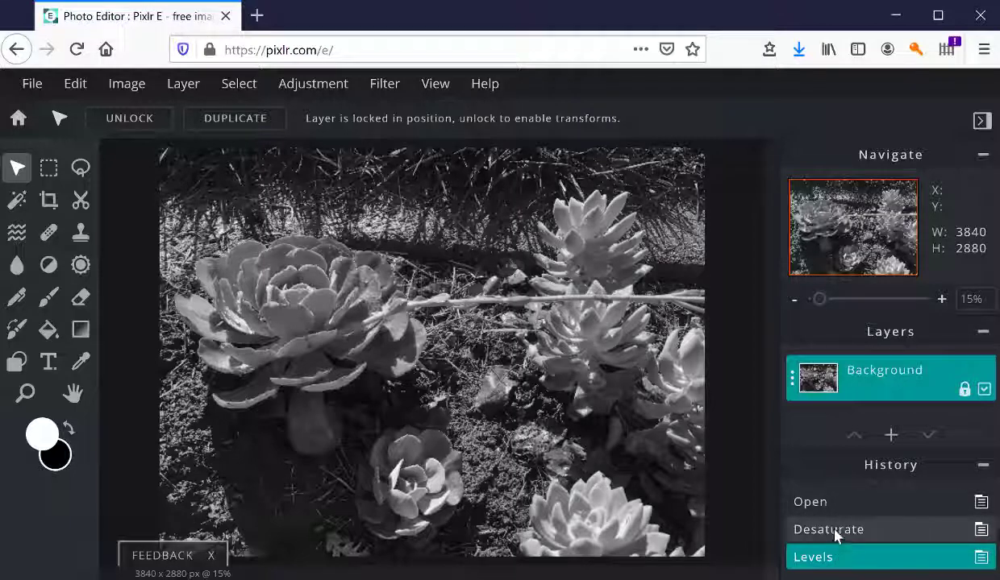
pyautogui.click(834, 531)
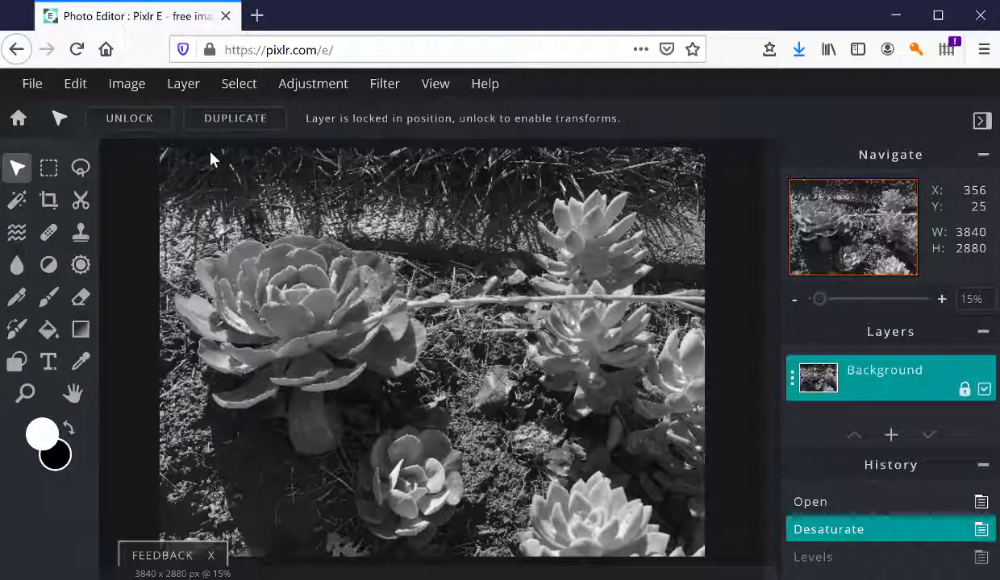
# - In Curves, add upper and lower points, darkening shadows and lifting highlights
pyautogui.click(291, 89)
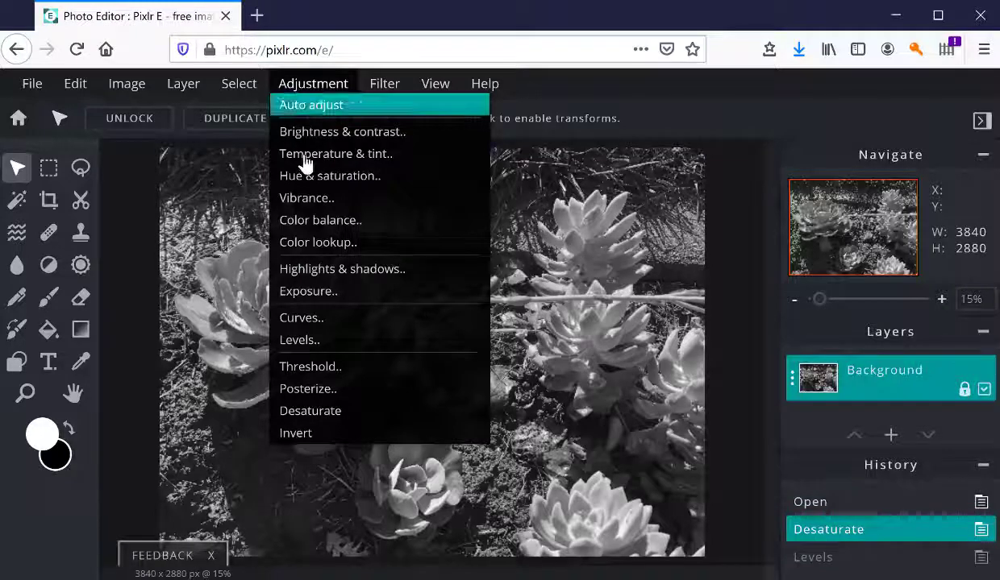
pyautogui.click(310, 320)
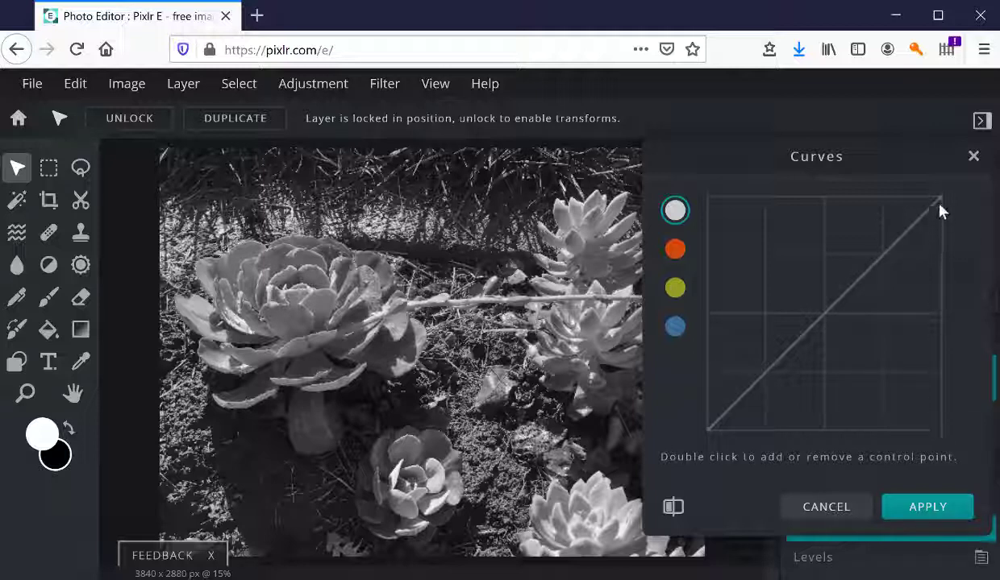
pyautogui.doubleClick(895, 241)
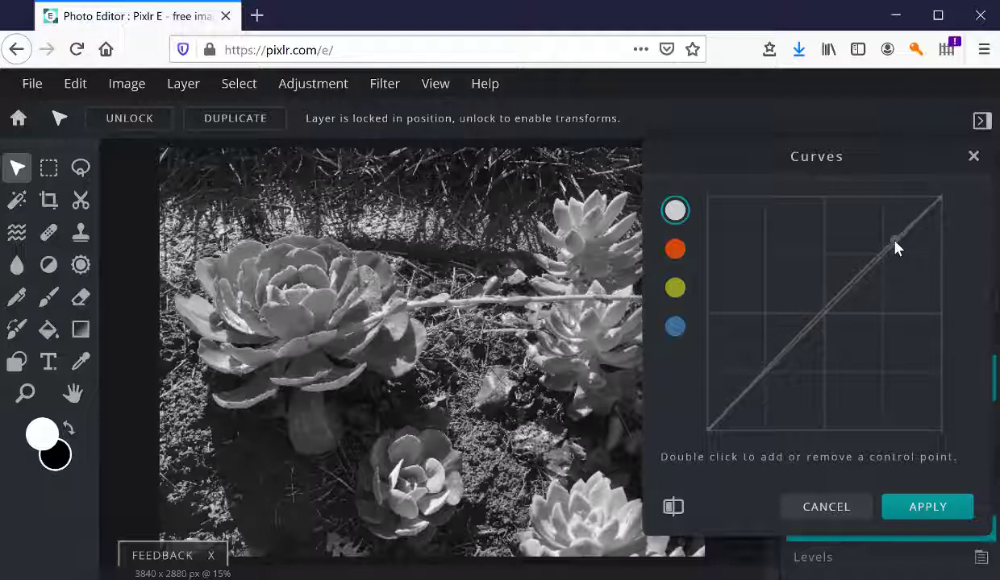
pyautogui.doubleClick(747, 389)
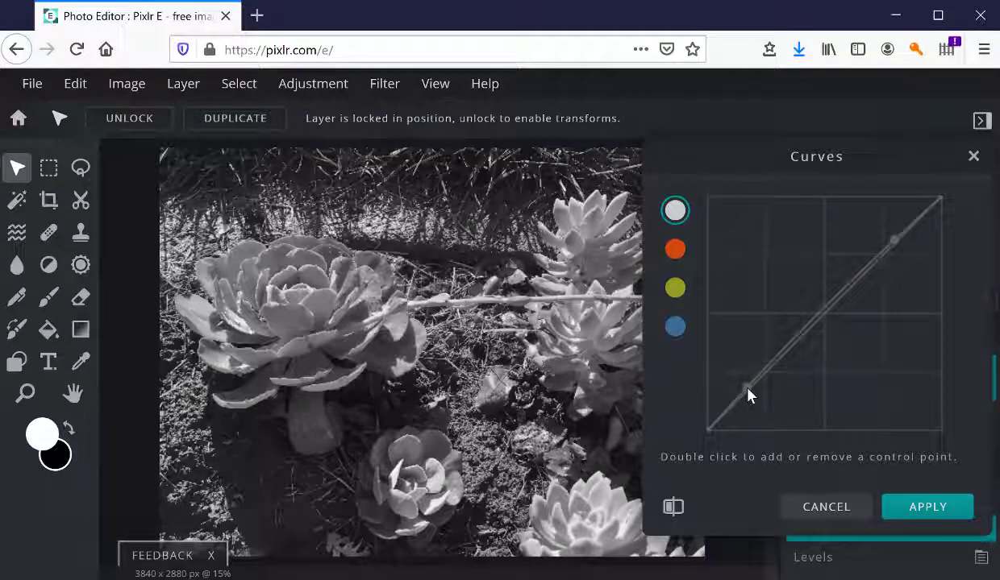
pyautogui.moveTo(747, 390); pyautogui.dragTo(735, 415)
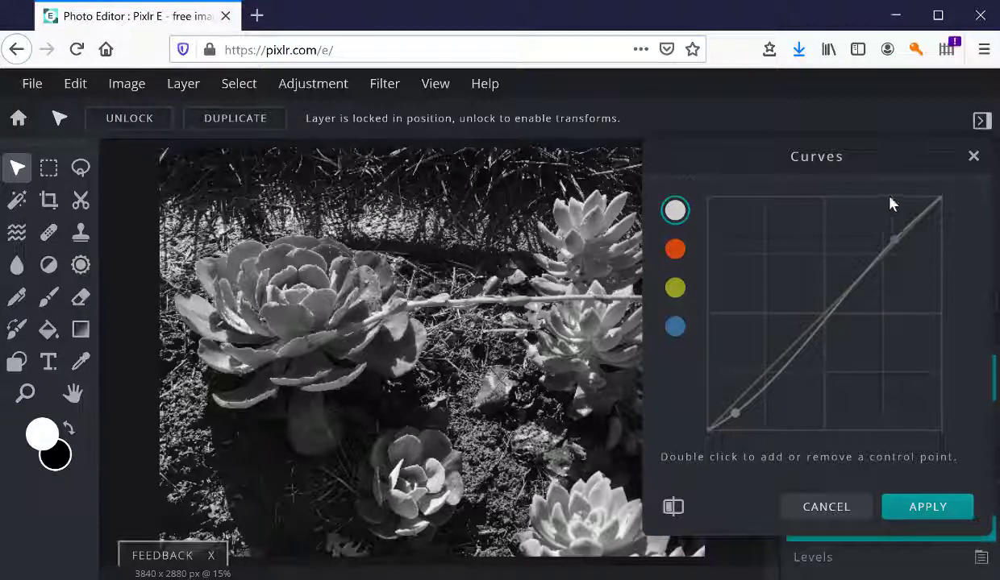
pyautogui.moveTo(896, 240); pyautogui.dragTo(882, 229)
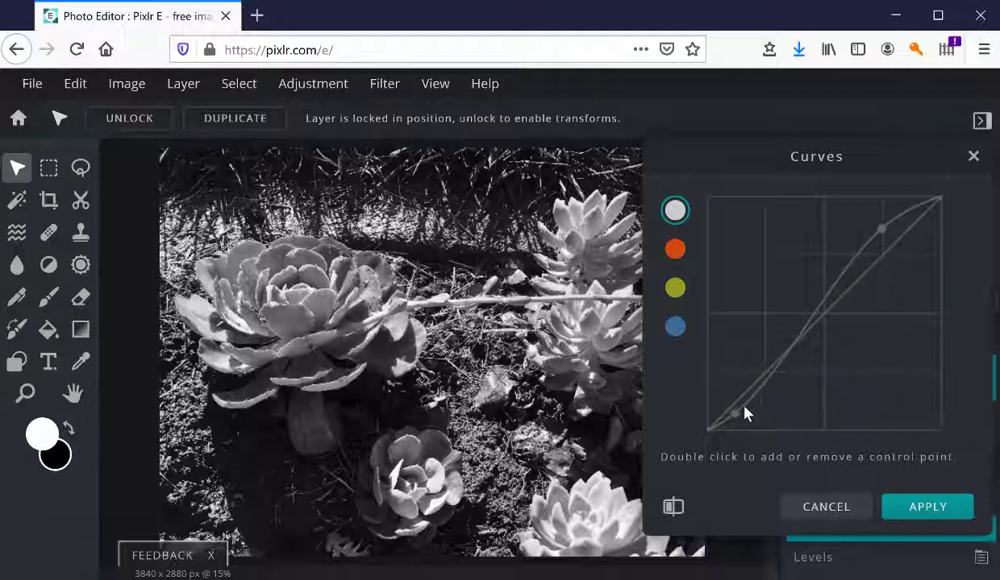
# - Try extra midpoints for a steeper S, then remove both middle points
pyautogui.doubleClick(808, 321)
pyautogui.moveTo(809, 326)
pyautogui.mouseDown()
pyautogui.moveTo(823, 337)
pyautogui.moveTo(851, 279)
pyautogui.mouseUp()
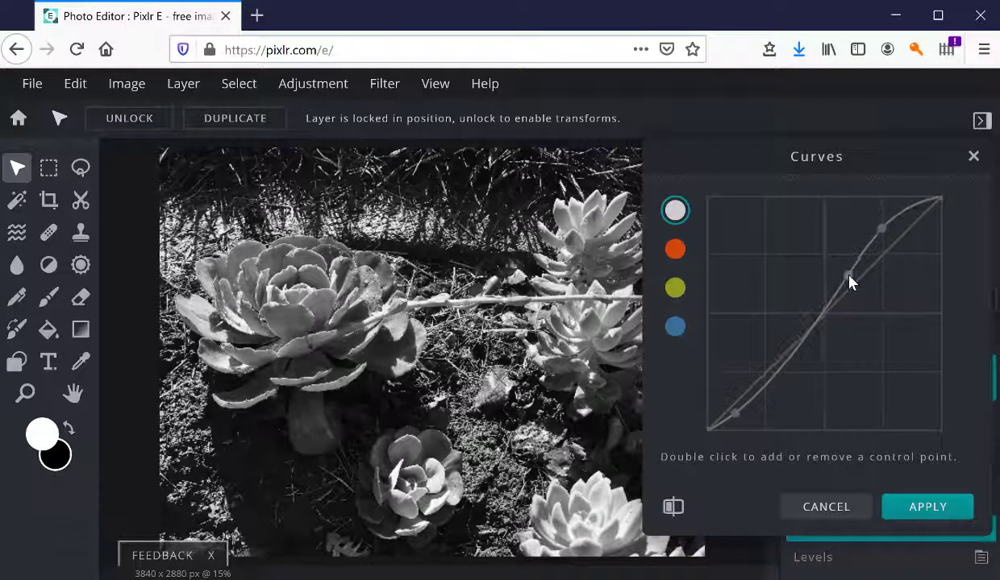
pyautogui.doubleClick(793, 362)
pyautogui.moveTo(793, 362); pyautogui.dragTo(784, 350)
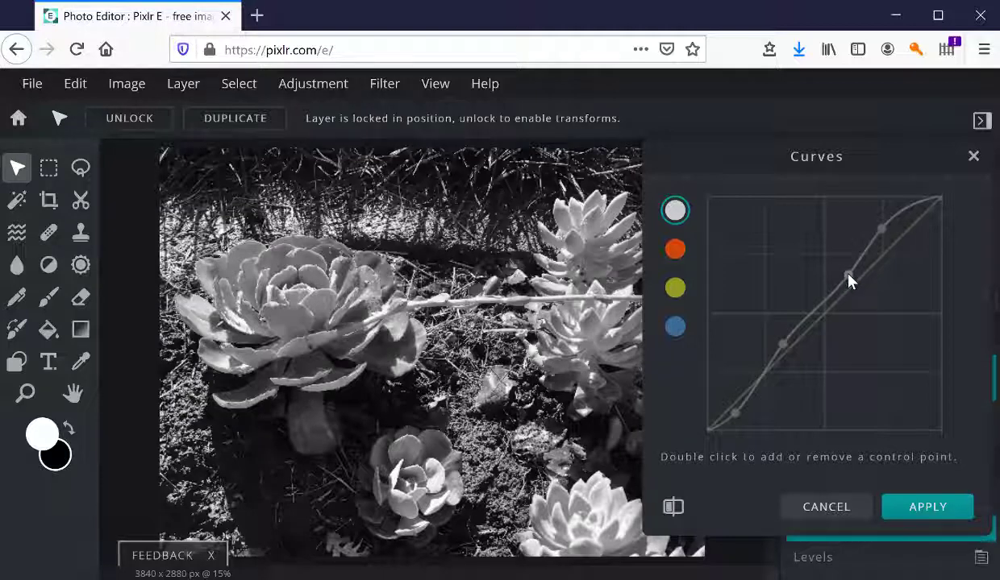
pyautogui.moveTo(848, 278); pyautogui.dragTo(853, 296)
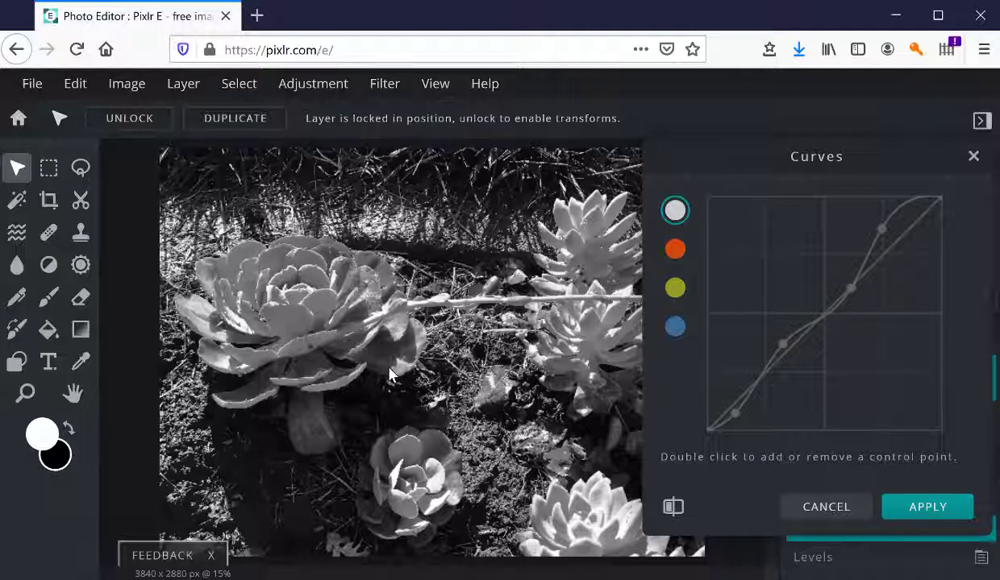
pyautogui.doubleClick(853, 290)
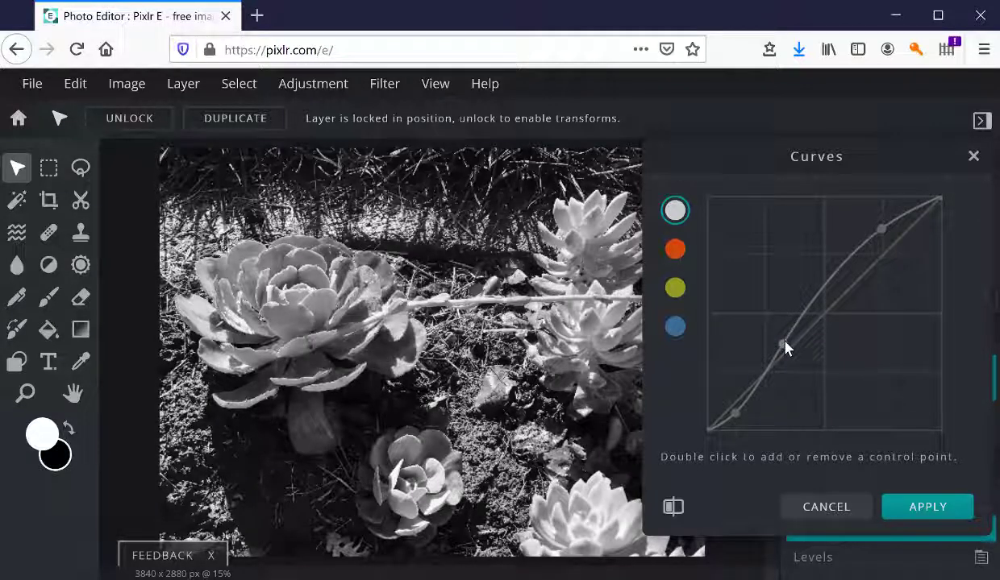
pyautogui.doubleClick(785, 342)
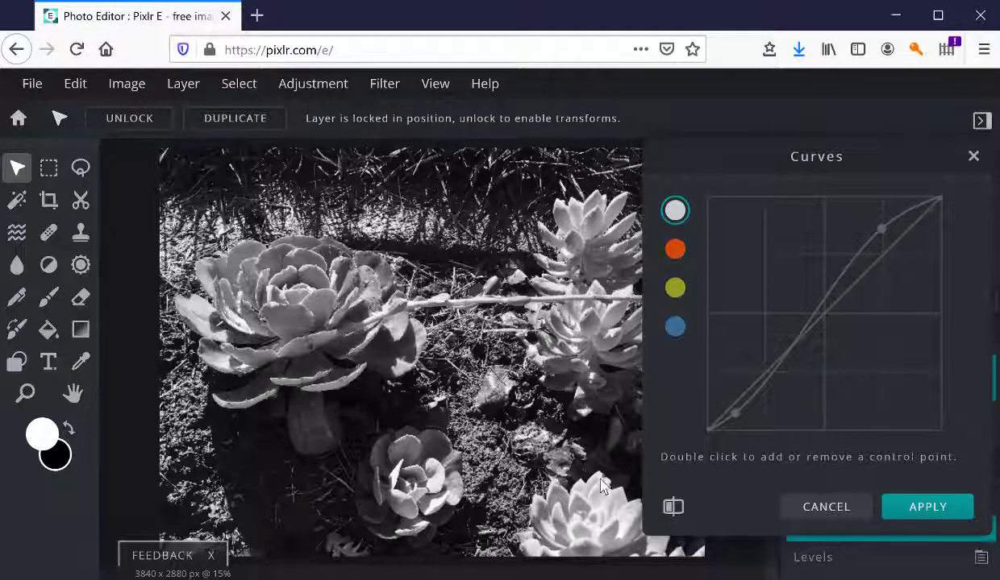
# - Drag the curve's upper and lower points through steeper and softer variants, ending on a gentle S
pyautogui.doubleClick(880, 229)
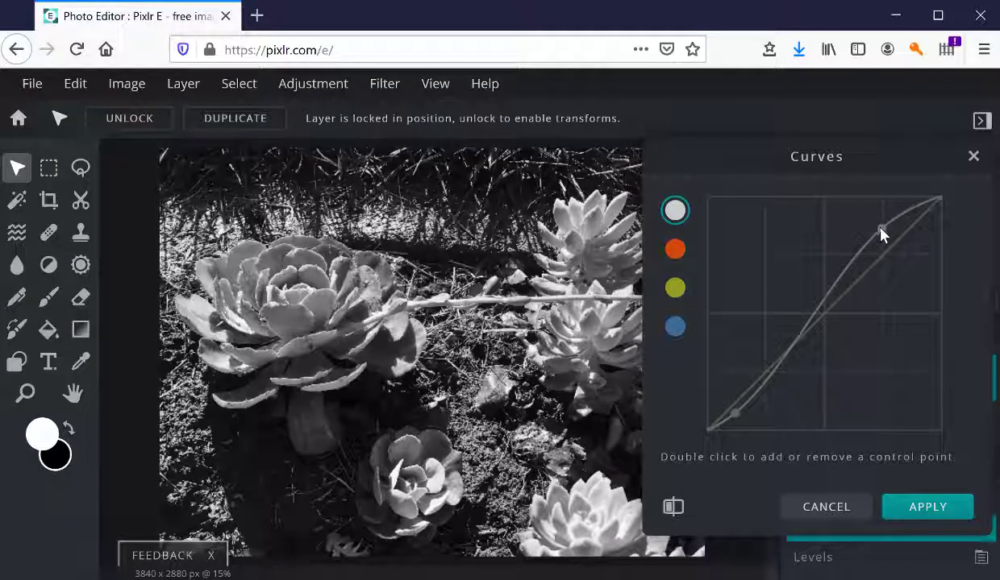
pyautogui.moveTo(881, 231); pyautogui.dragTo(888, 242)
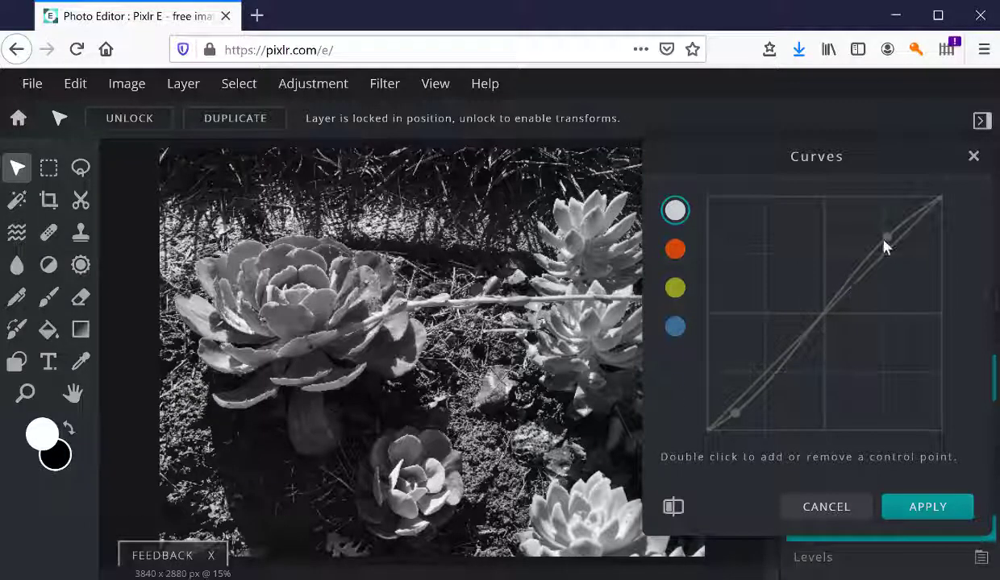
pyautogui.moveTo(884, 241); pyautogui.dragTo(836, 297)
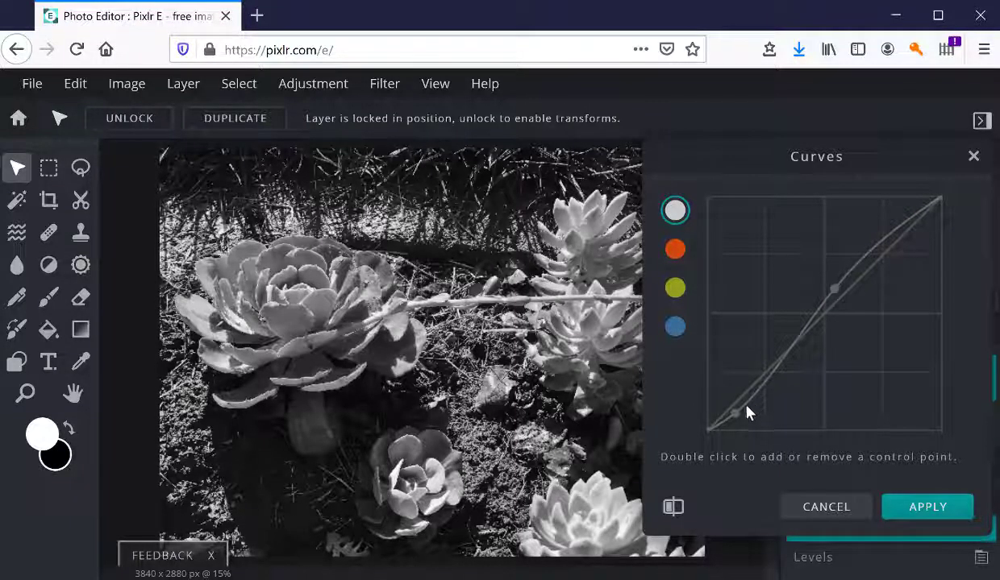
pyautogui.moveTo(739, 415); pyautogui.dragTo(819, 318)
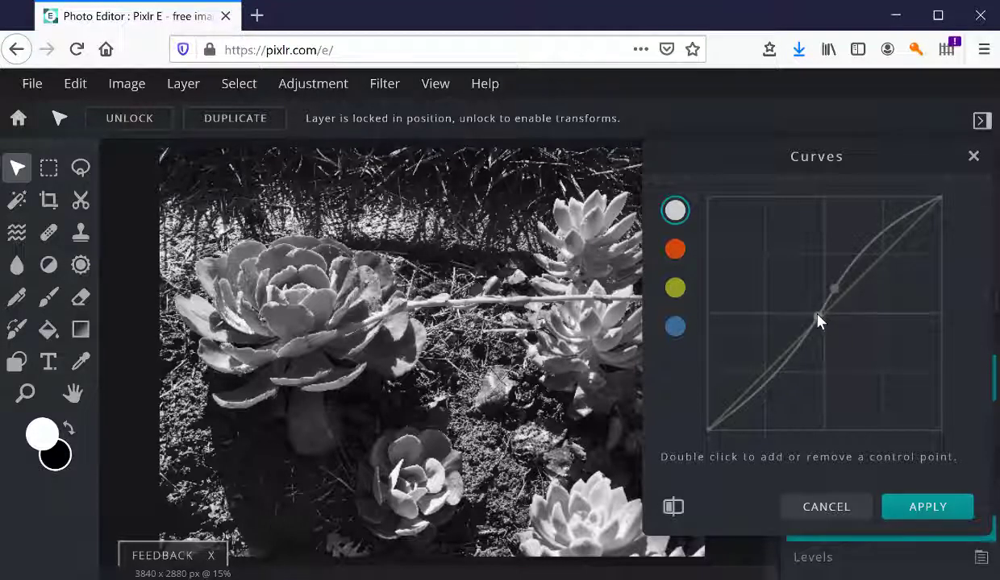
pyautogui.moveTo(822, 312); pyautogui.dragTo(792, 355)
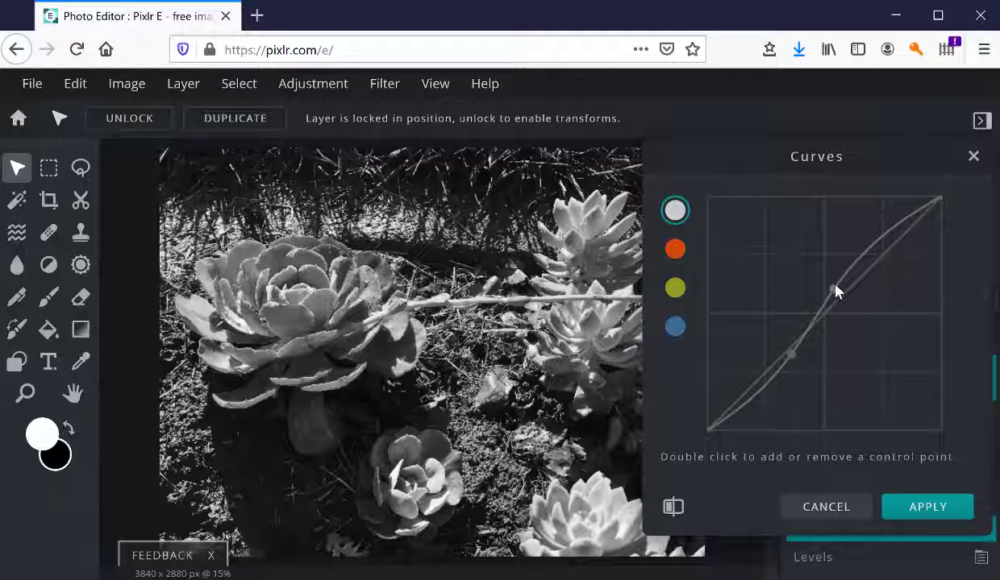
pyautogui.moveTo(834, 287); pyautogui.dragTo(816, 283)
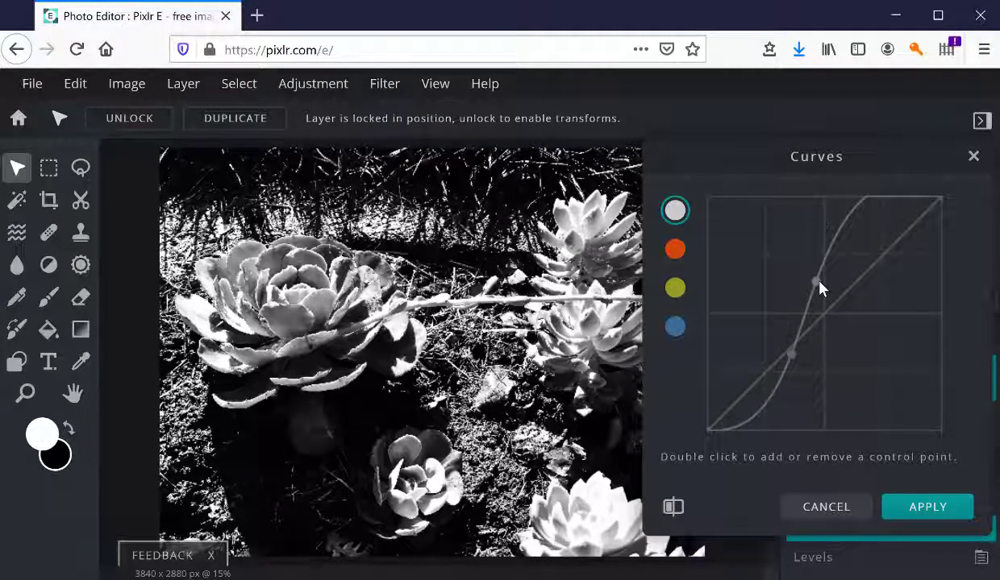
pyautogui.moveTo(820, 273)
pyautogui.mouseDown()
pyautogui.moveTo(881, 240)
pyautogui.moveTo(882, 230)
pyautogui.mouseUp()
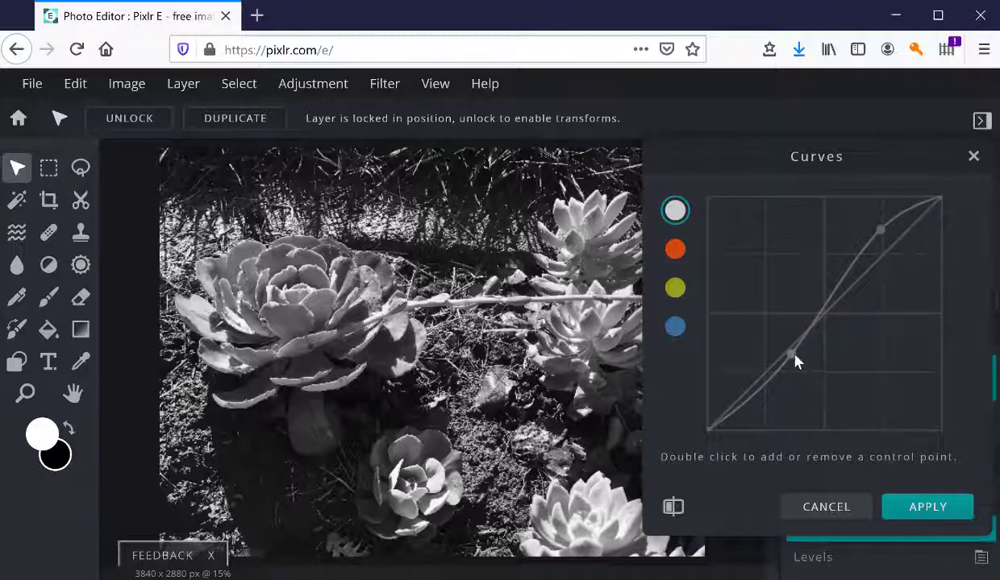
pyautogui.moveTo(795, 356); pyautogui.dragTo(812, 388)
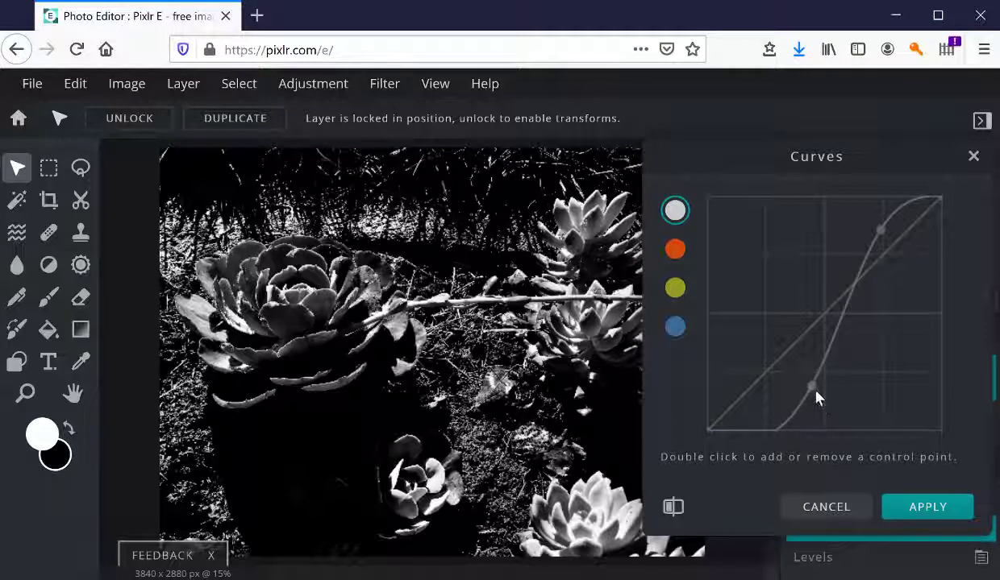
pyautogui.moveTo(812, 389); pyautogui.dragTo(736, 420)
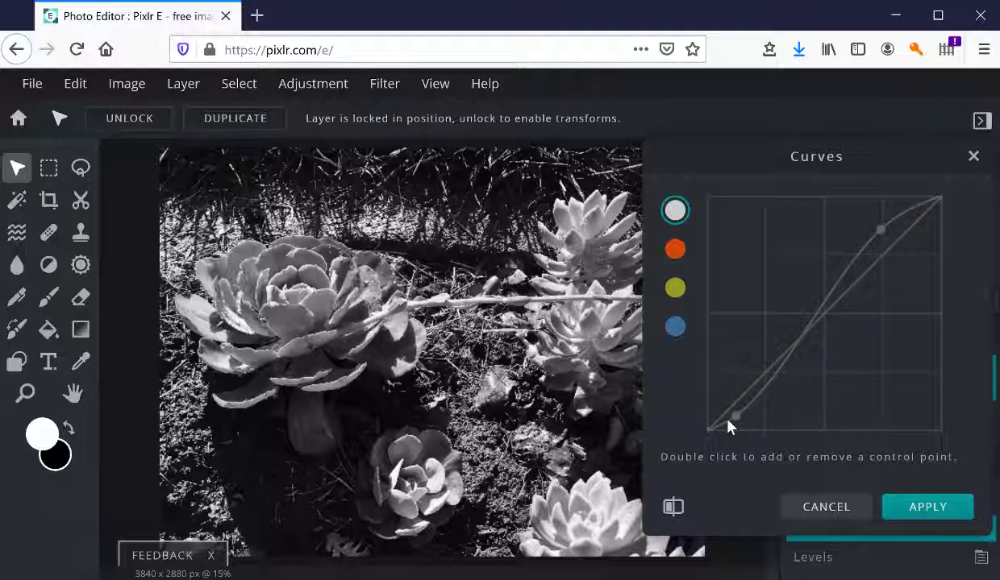
# - Apply the gentle Curves adjustment to the succulent photo and bring up the File menu
pyautogui.click(915, 514)
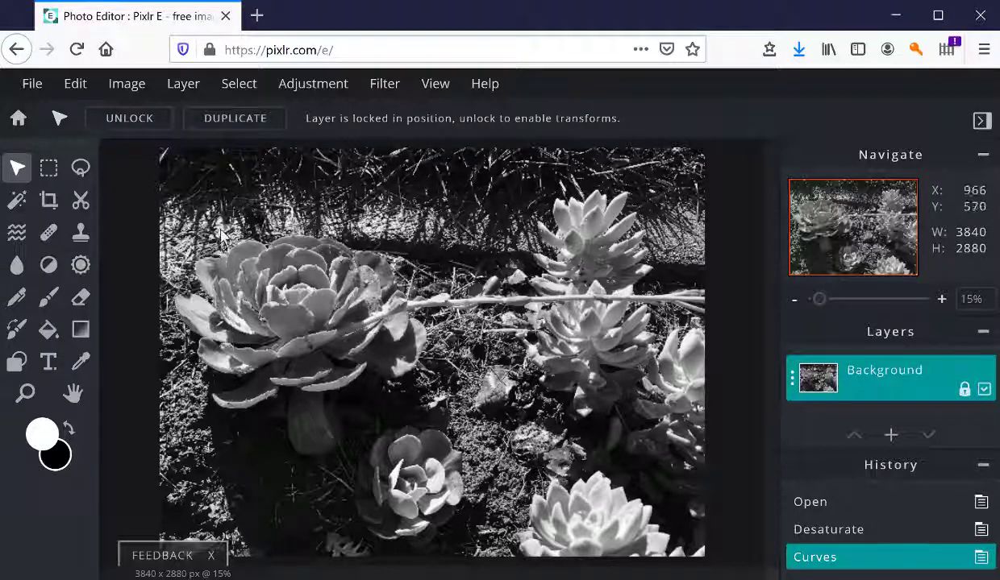
pyautogui.click(31, 85)
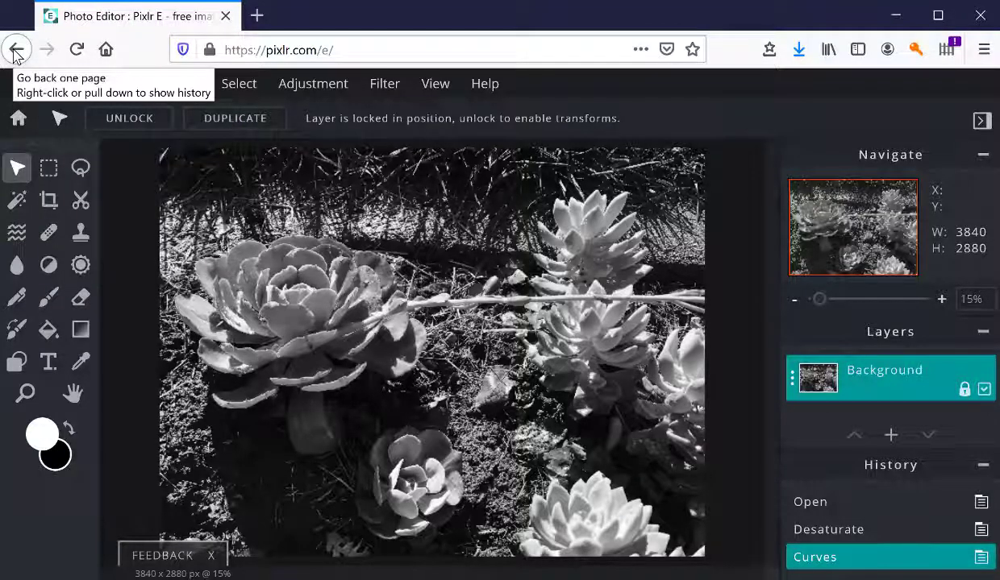
pyautogui.click(30, 83)
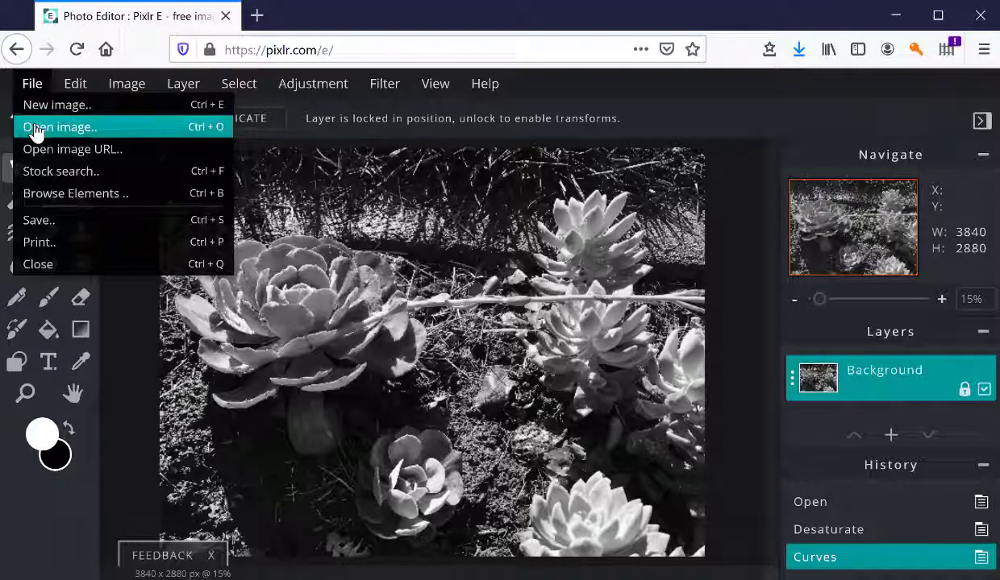
# - Open the house photo 2020-10-17 15.40.35 from the Camera Uploads folder
pyautogui.click(34, 129)
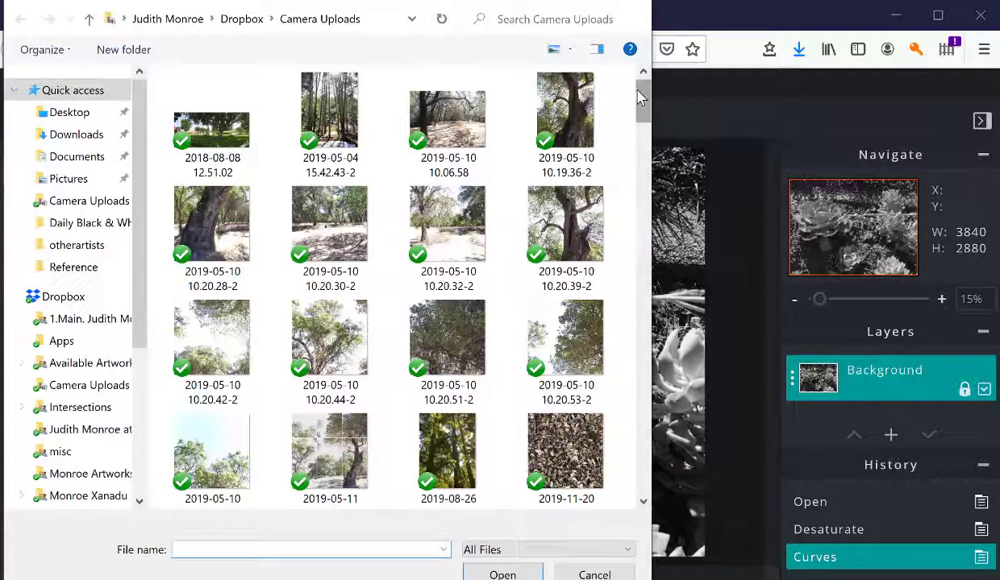
pyautogui.moveTo(639, 97)
pyautogui.mouseDown()
pyautogui.moveTo(651, 465)
pyautogui.moveTo(643, 380)
pyautogui.mouseUp()
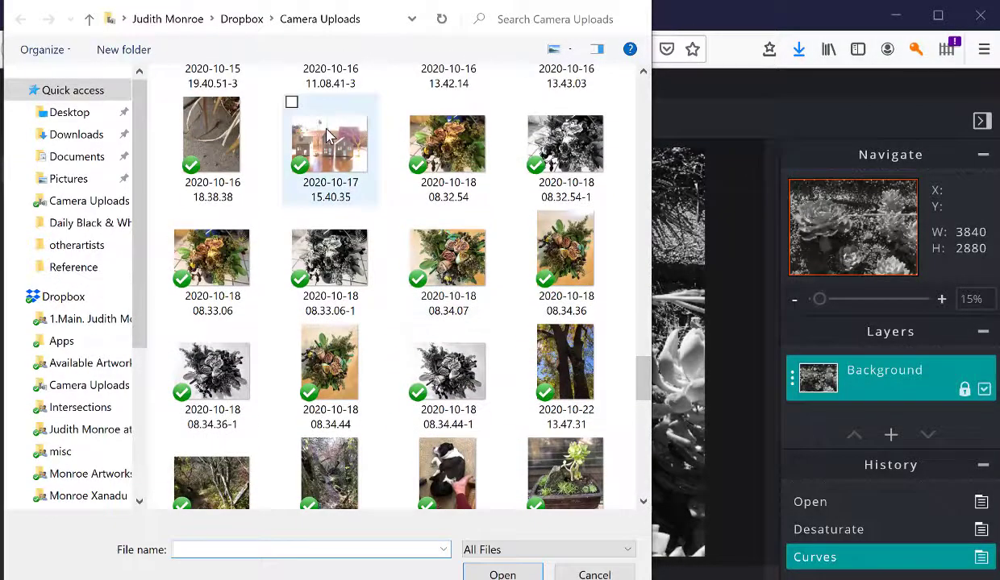
pyautogui.doubleClick(328, 137)
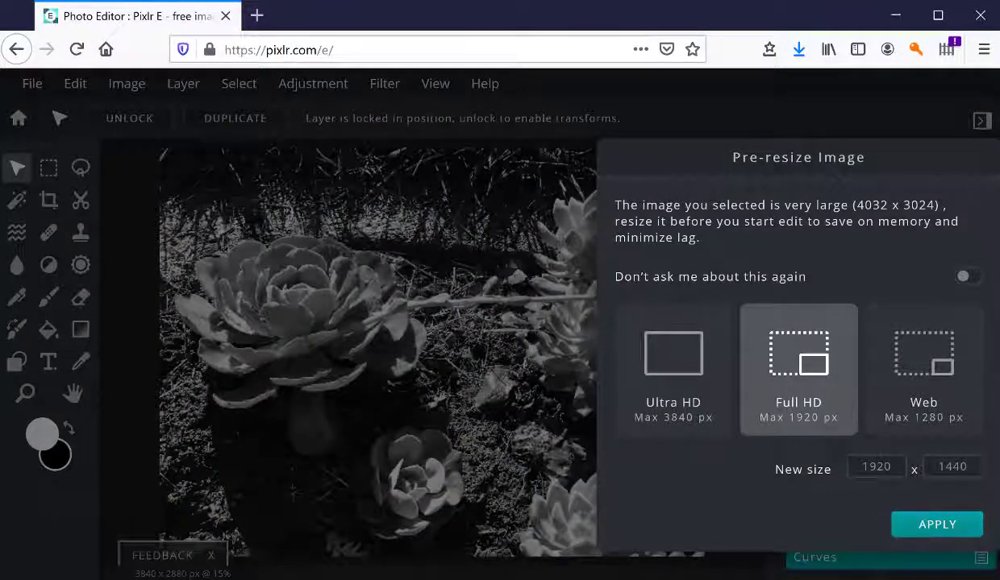
# - Load the house photo resized to Full HD (1920×1440) and desaturate it to greyscale
pyautogui.click(938, 534)
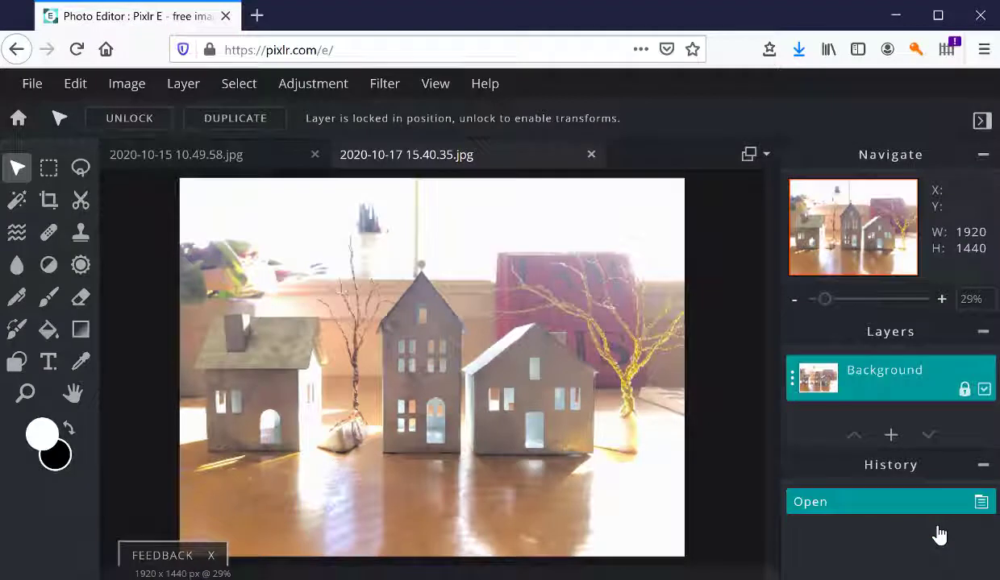
pyautogui.click(299, 89)
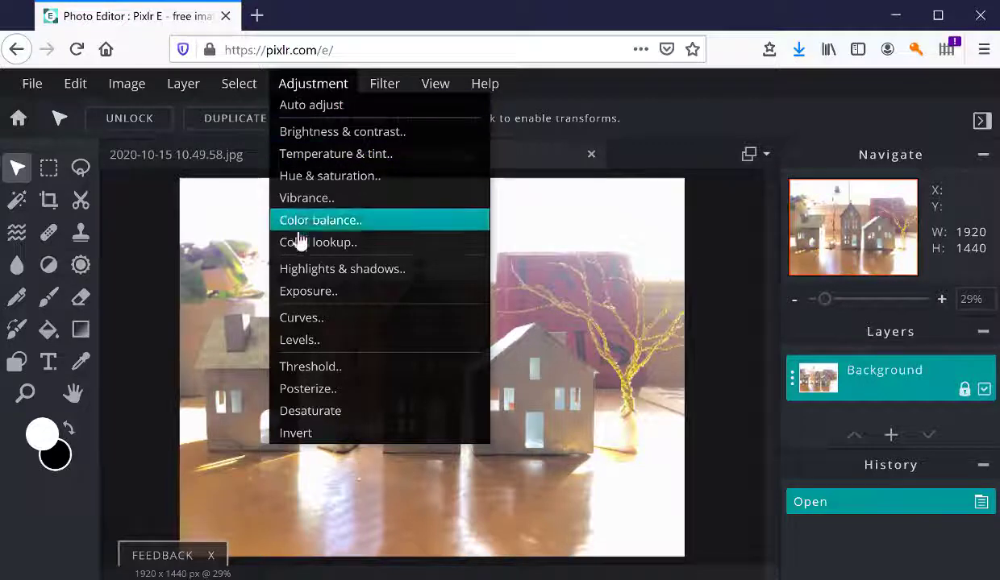
pyautogui.click(310, 420)
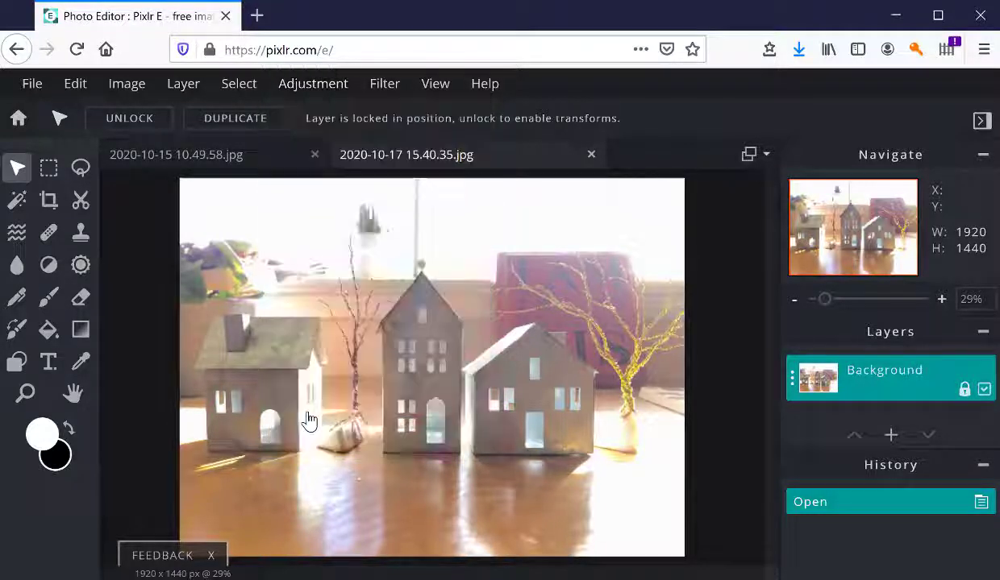
pyautogui.click(329, 89)
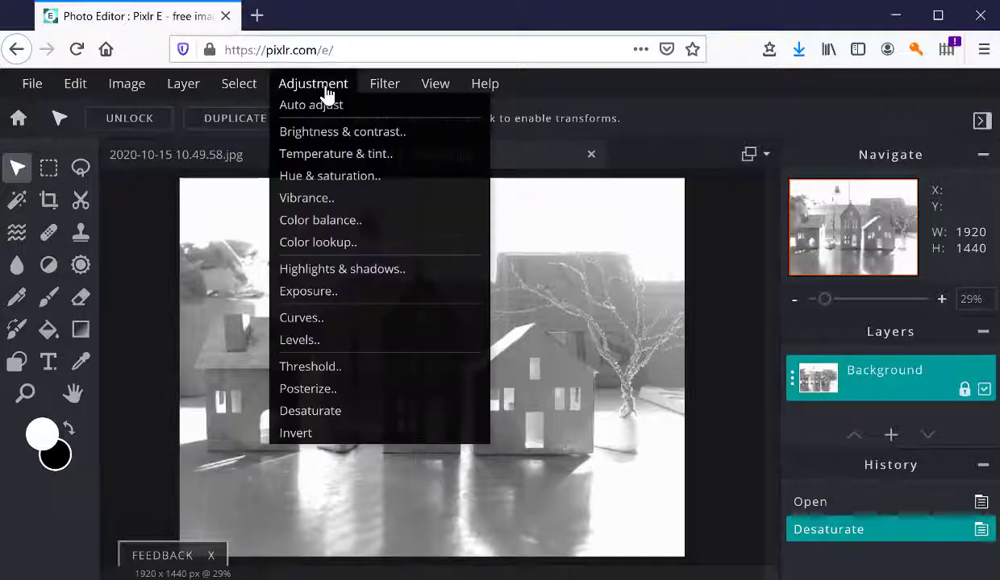
# - Preview Levels on the house photo, with the white input lowered to 206 and midtones brightened
pyautogui.click(299, 339)
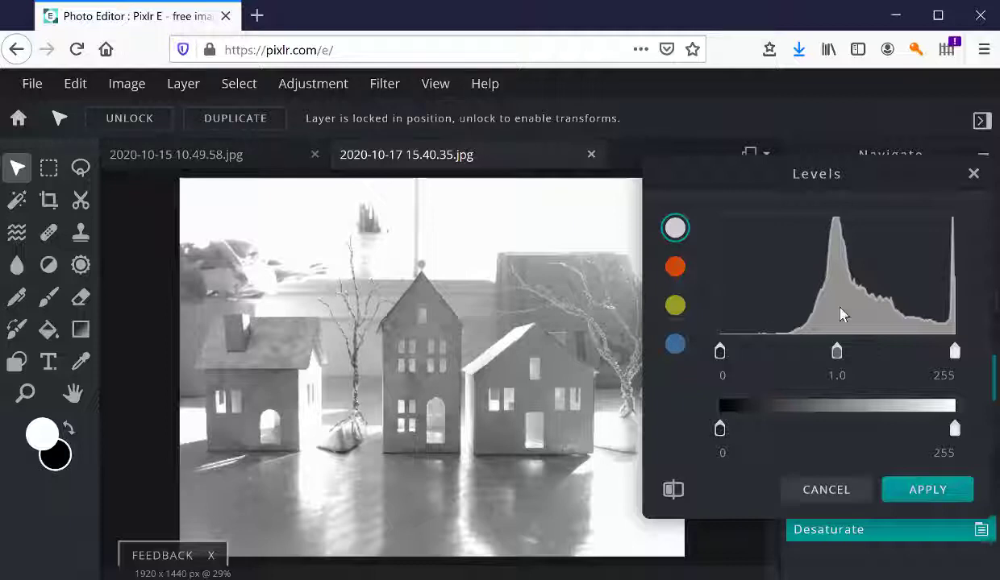
pyautogui.moveTo(845, 357); pyautogui.dragTo(863, 357)
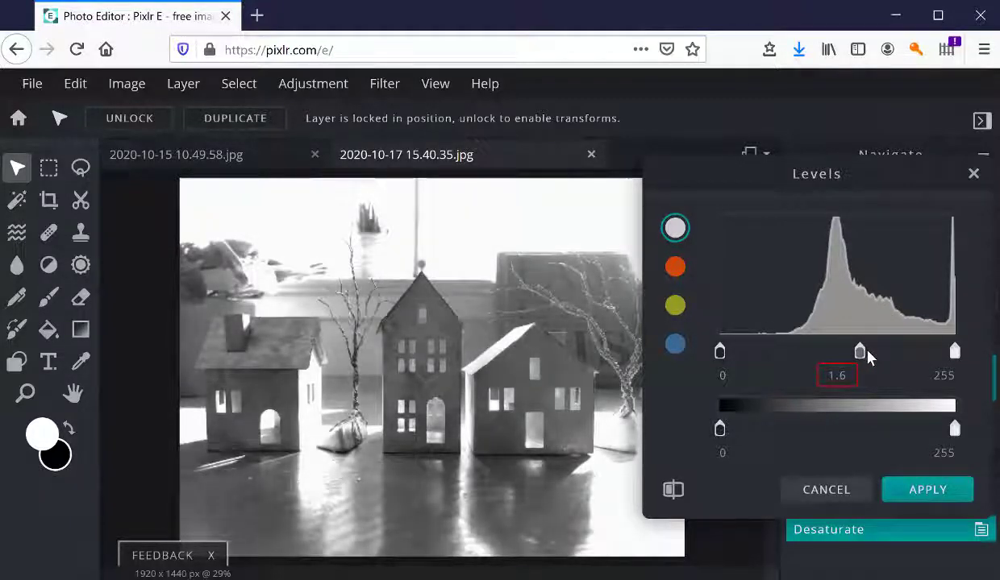
pyautogui.moveTo(868, 358); pyautogui.dragTo(863, 355)
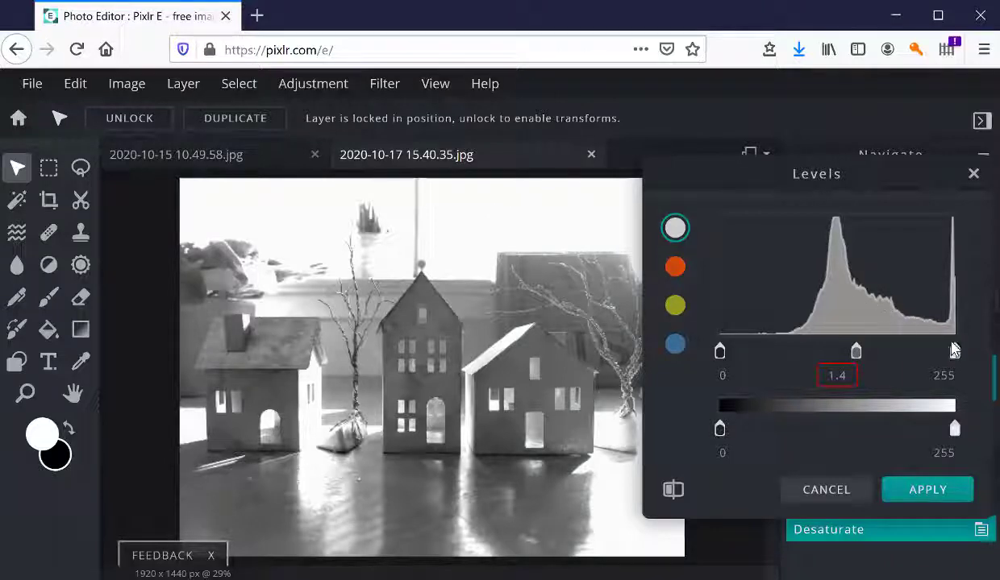
pyautogui.moveTo(954, 352); pyautogui.dragTo(909, 364)
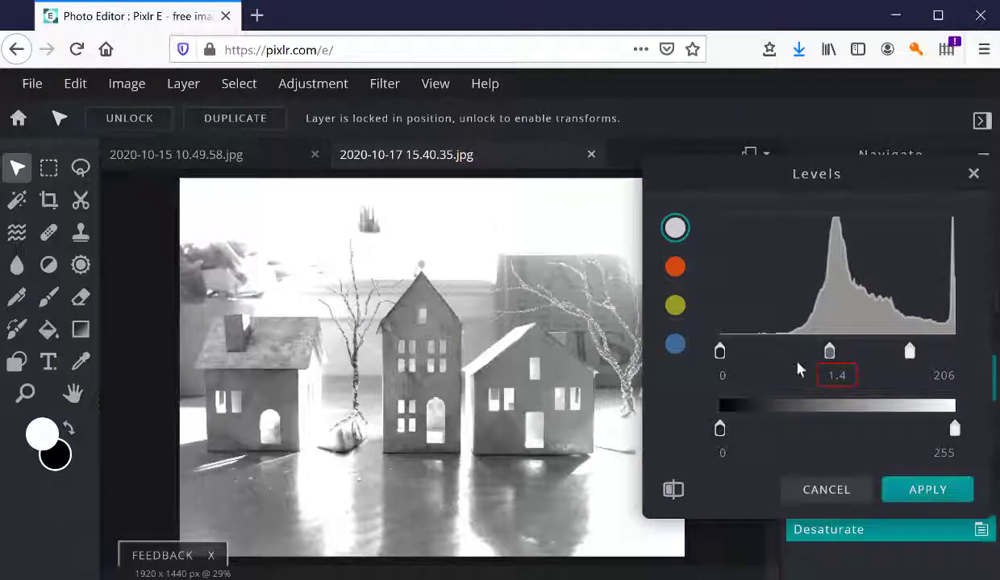
pyautogui.moveTo(829, 351); pyautogui.dragTo(840, 352)
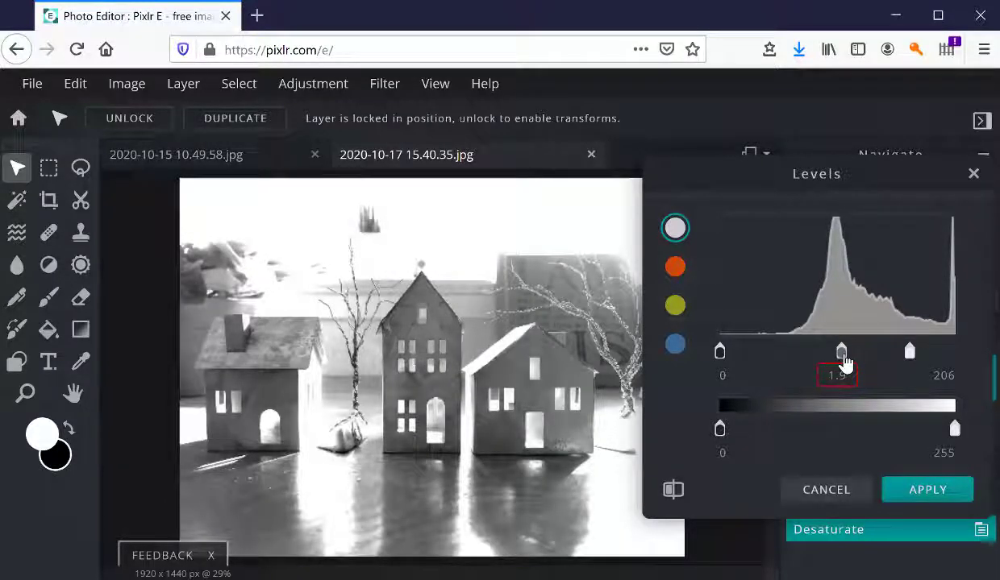
# - Cancel the house Levels preview and open the 2020-10-29 succulent photo from Camera Uploads
pyautogui.click(824, 490)
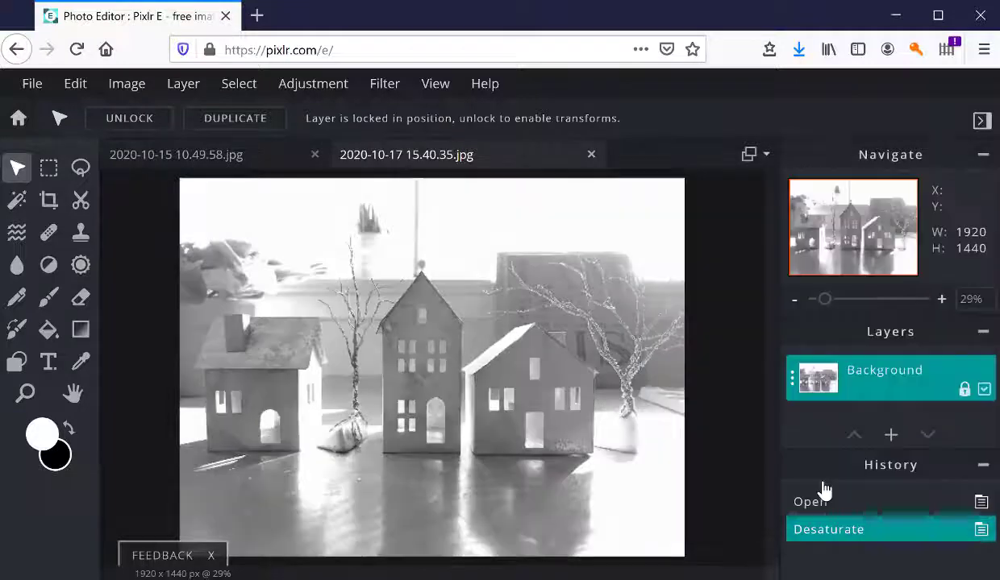
pyautogui.click(37, 89)
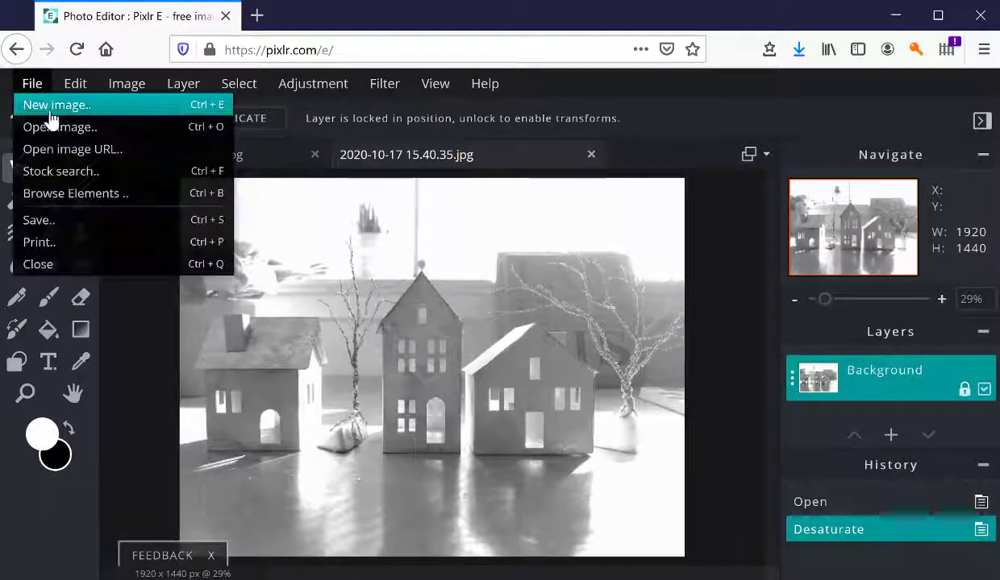
pyautogui.click(55, 129)
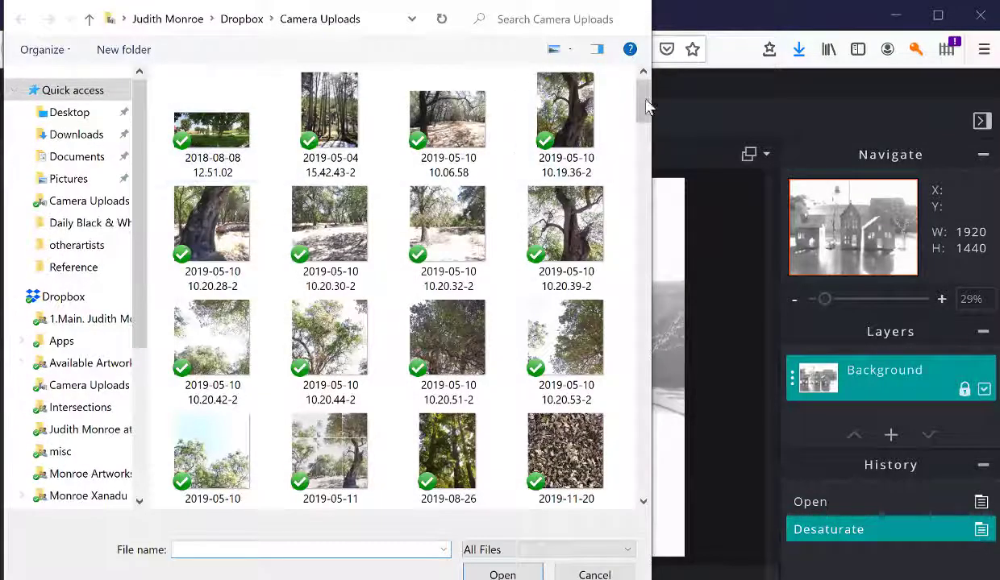
pyautogui.moveTo(648, 97)
pyautogui.mouseDown()
pyautogui.moveTo(642, 183)
pyautogui.moveTo(661, 254)
pyautogui.moveTo(656, 401)
pyautogui.moveTo(644, 411)
pyautogui.mouseUp()
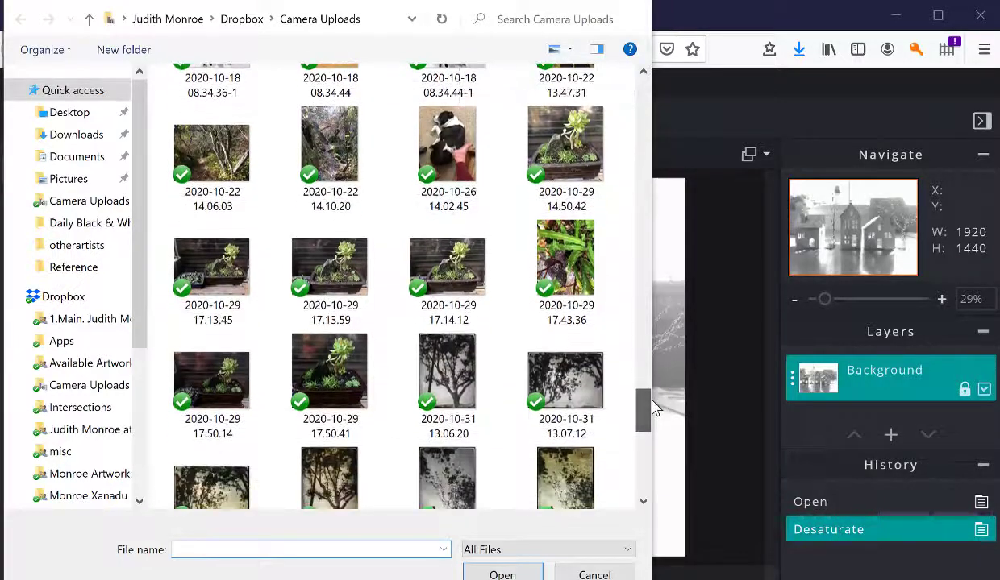
pyautogui.doubleClick(214, 385)
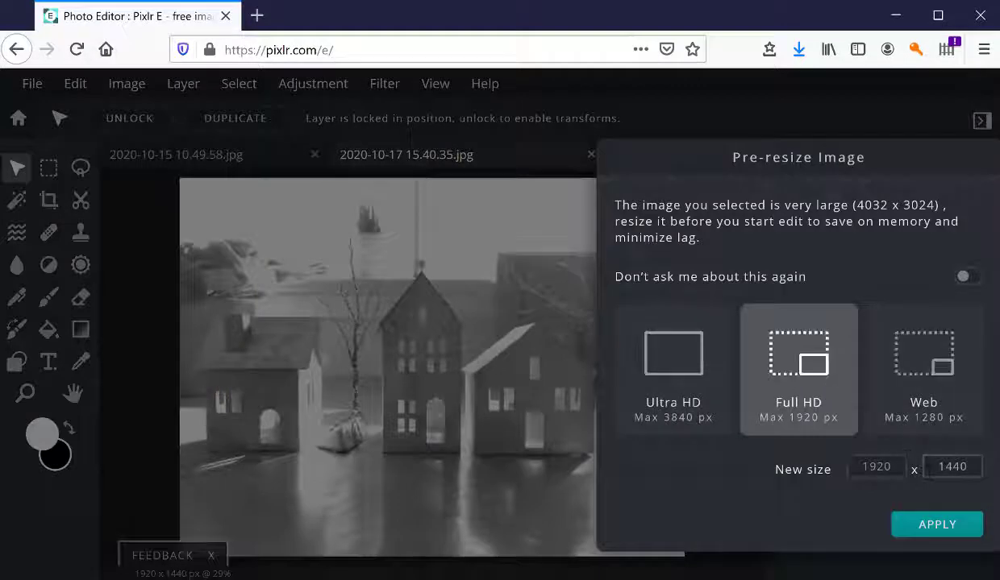
# - Load the succulent photo at Full HD (1920×1440) and desaturate it
pyautogui.click(932, 536)
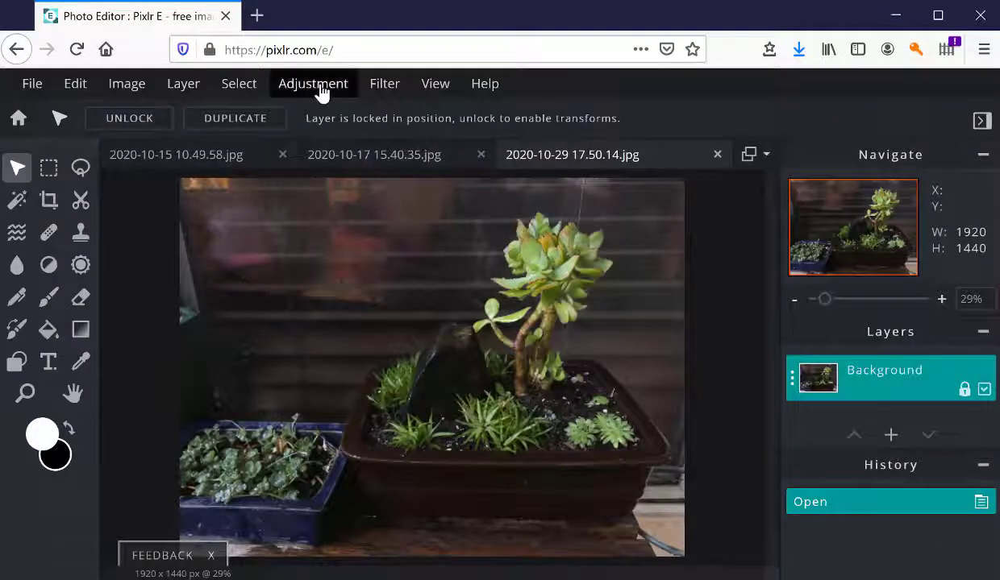
pyautogui.click(319, 87)
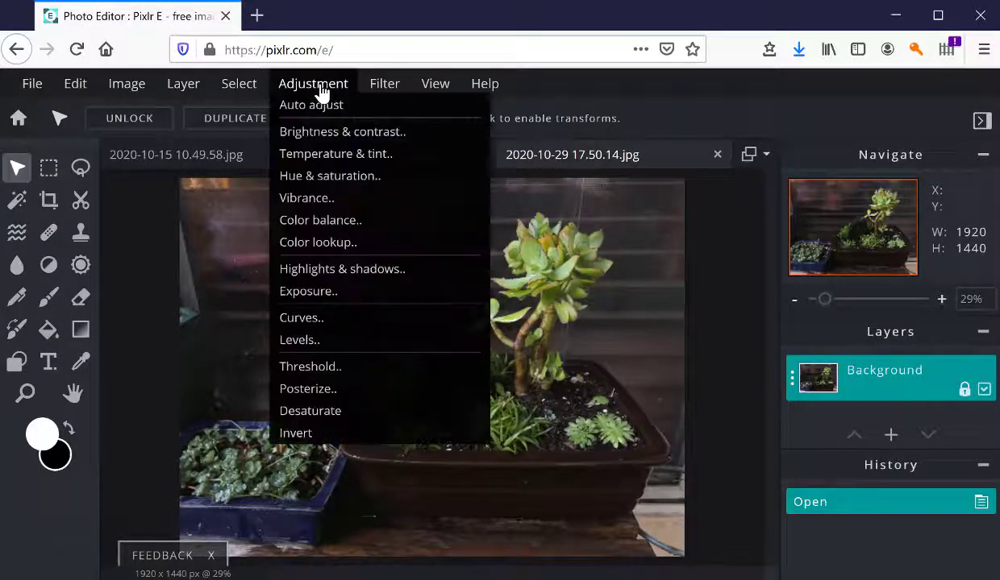
pyautogui.click(325, 417)
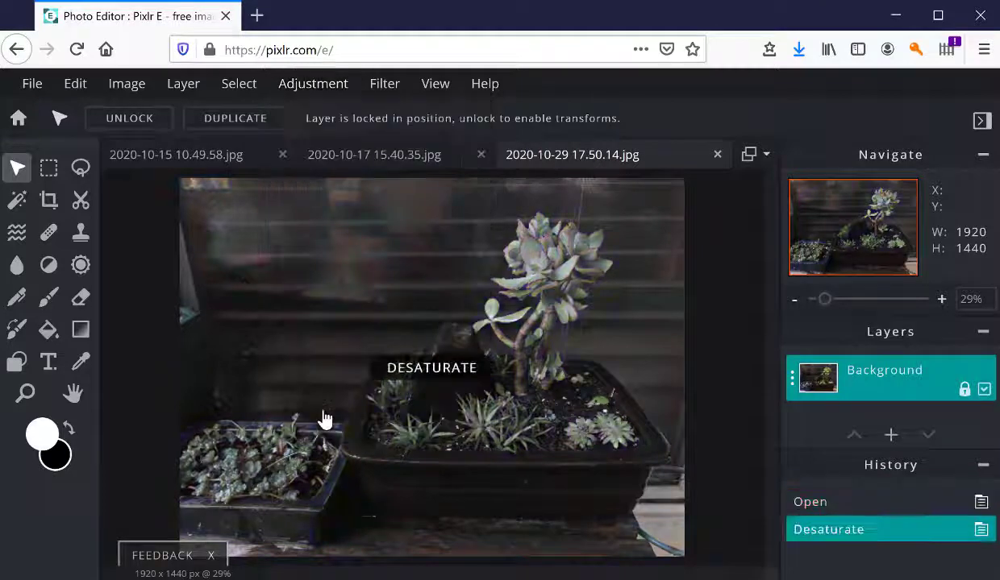
# - Try a Levels midtone change on the succulent photo, then cancel it
pyautogui.click(299, 91)
pyautogui.click(313, 347)
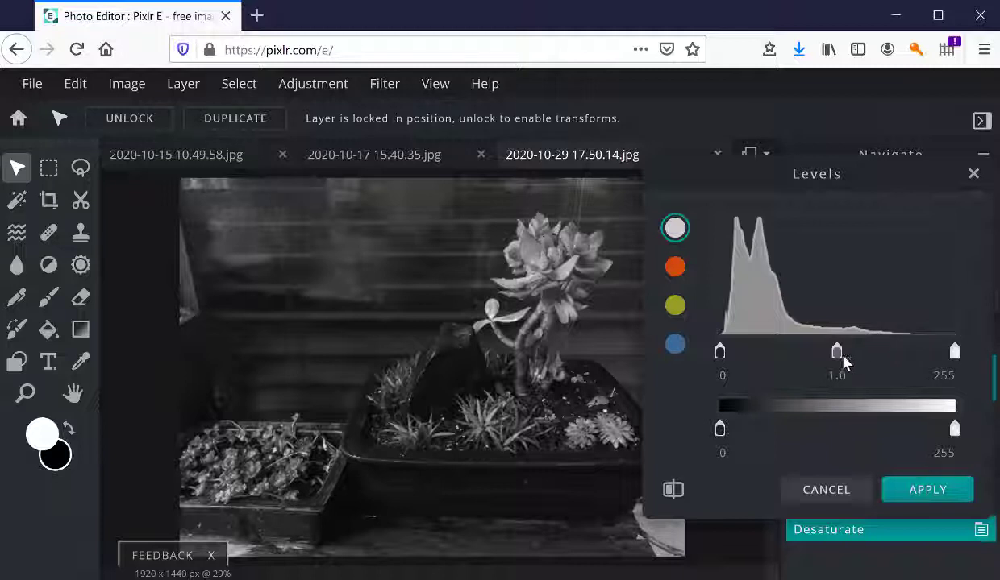
pyautogui.moveTo(837, 352); pyautogui.dragTo(821, 353)
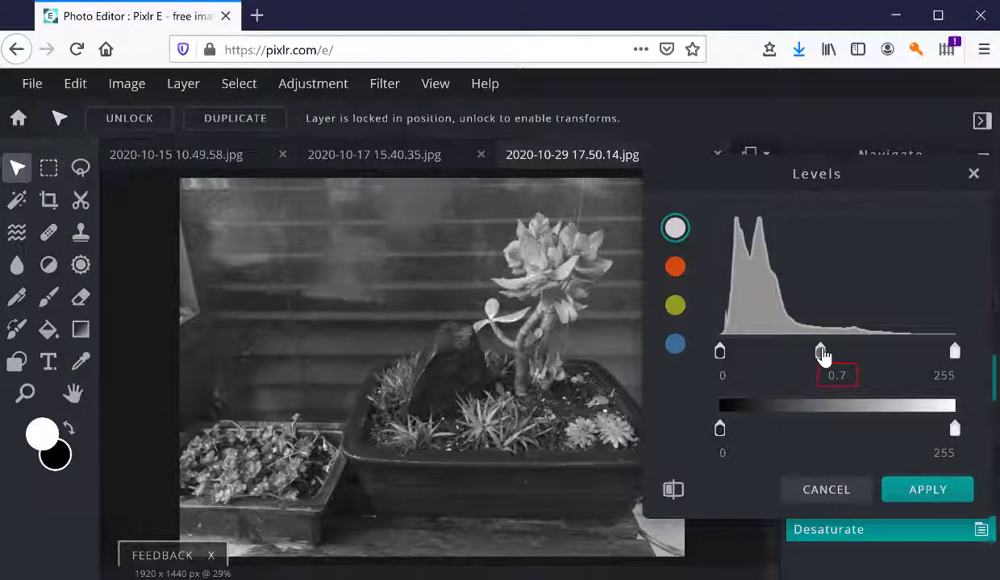
pyautogui.moveTo(821, 355); pyautogui.dragTo(837, 355)
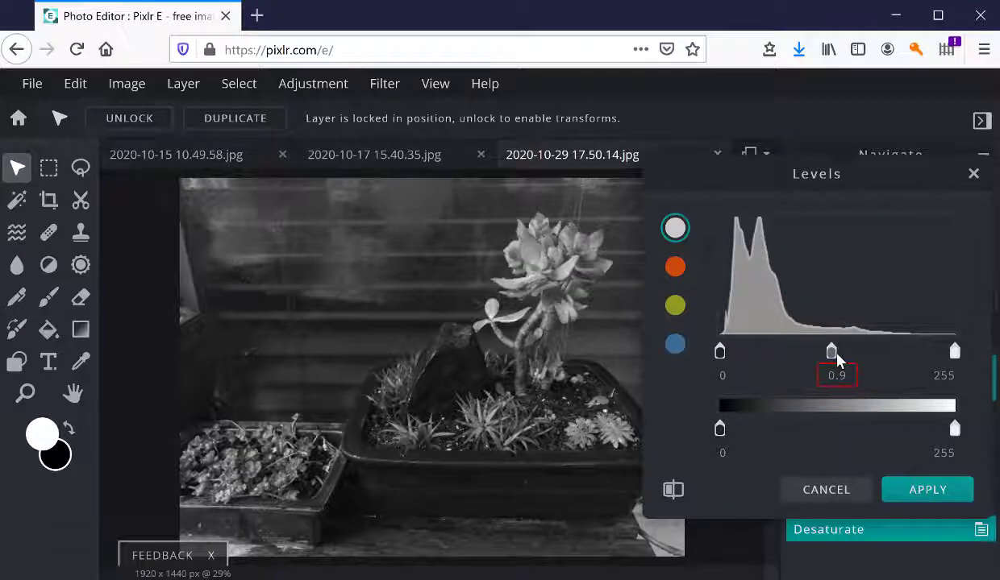
pyautogui.click(829, 491)
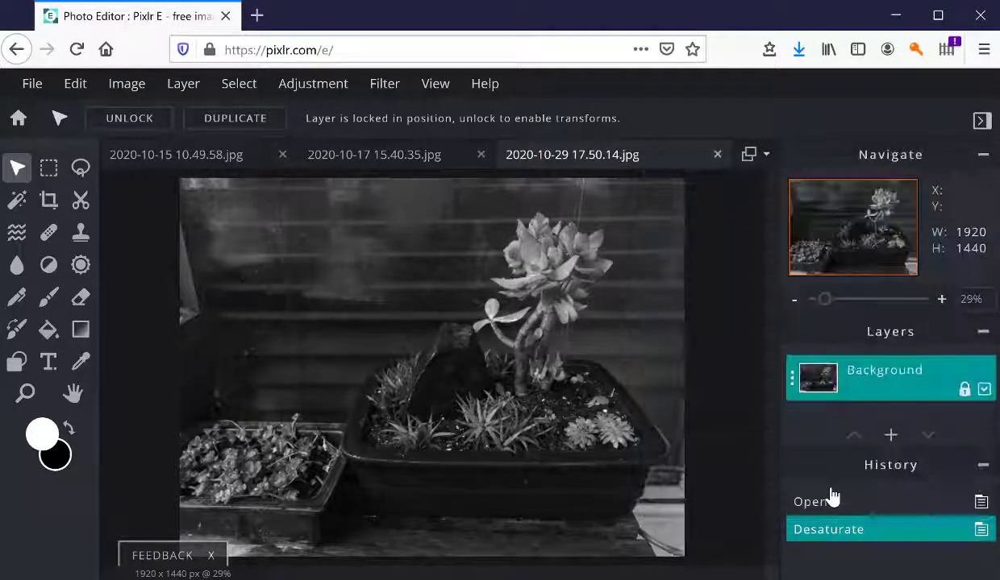
# - In Curves, add an upper and a lower control point and lift the curve into a steep brightening shape
pyautogui.click(308, 88)
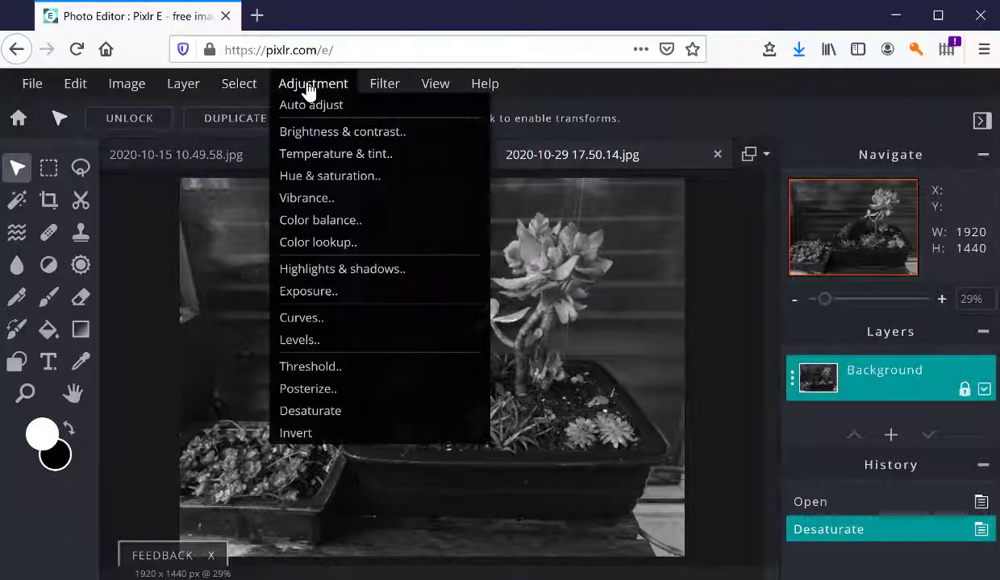
pyautogui.click(324, 318)
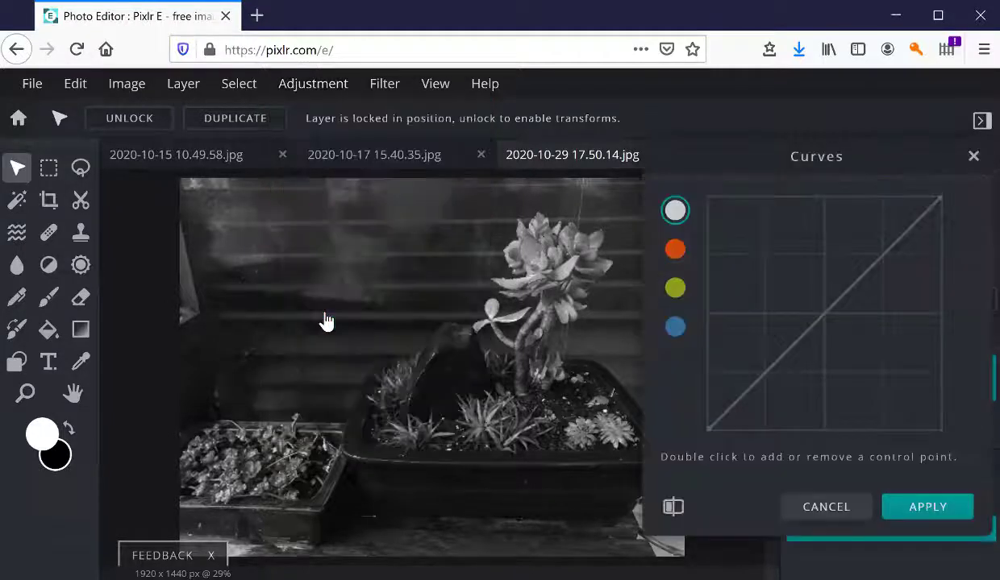
pyautogui.doubleClick(907, 231)
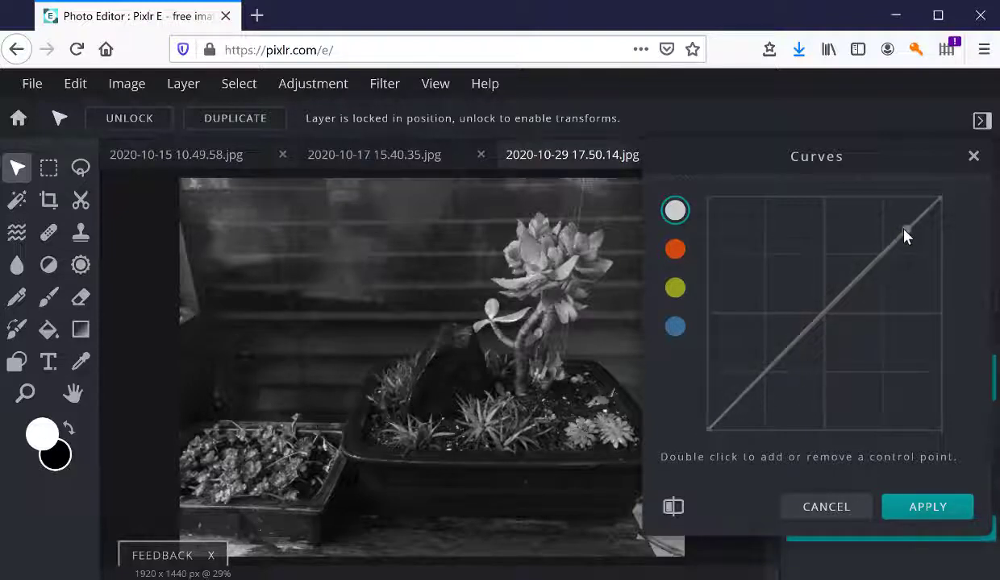
pyautogui.moveTo(904, 235); pyautogui.dragTo(894, 223)
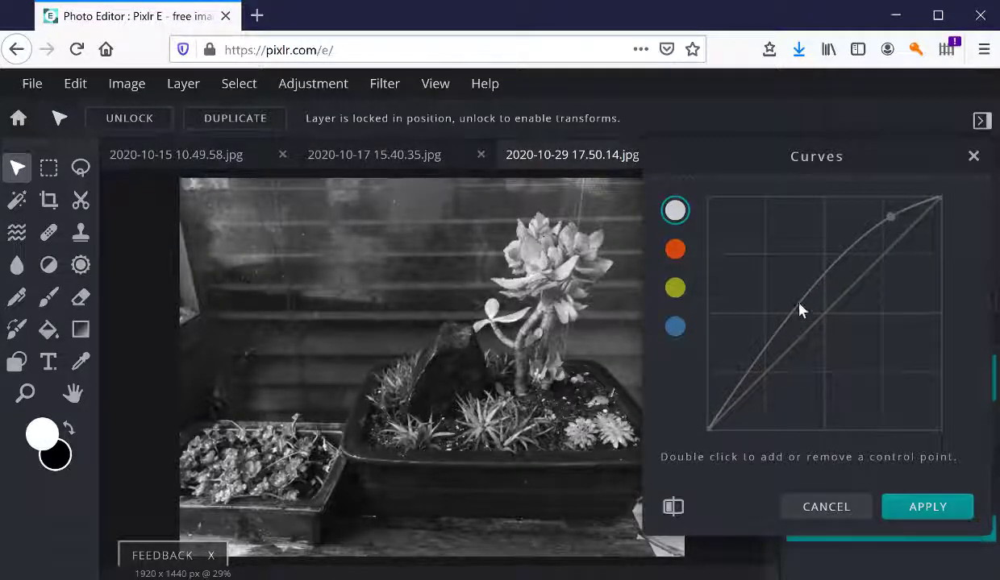
pyautogui.doubleClick(727, 406)
pyautogui.moveTo(726, 406); pyautogui.dragTo(730, 408)
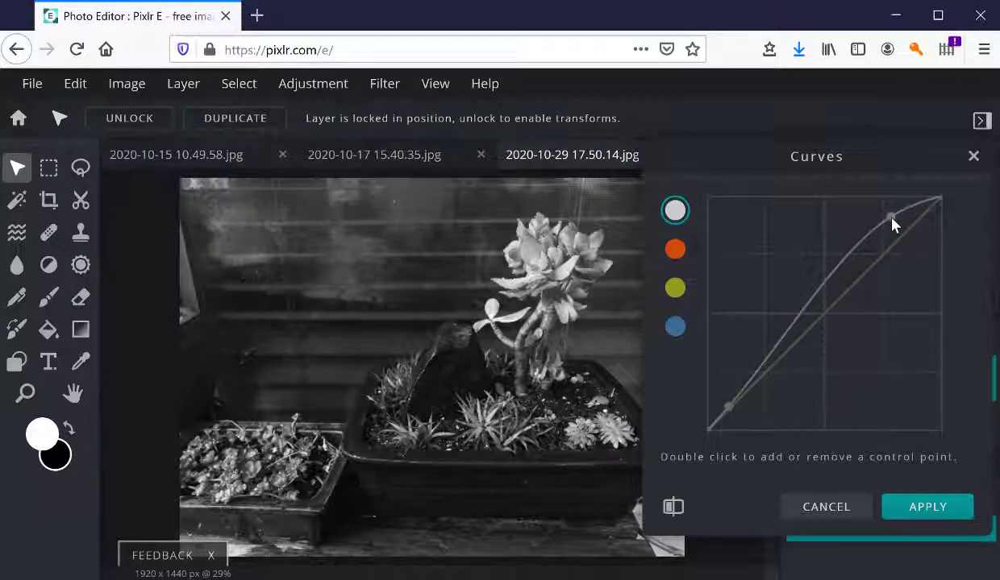
pyautogui.moveTo(891, 218); pyautogui.dragTo(819, 265)
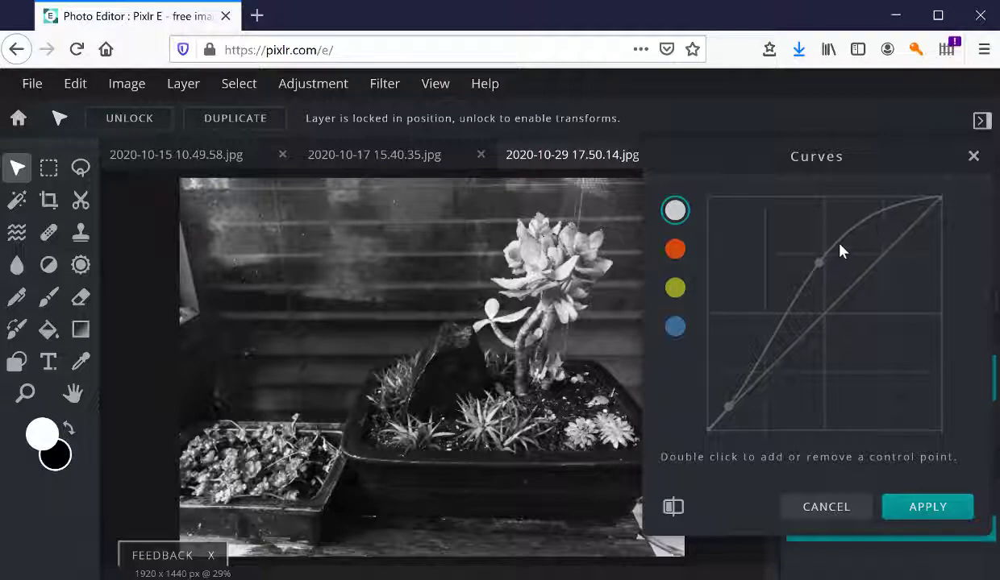
pyautogui.moveTo(819, 264); pyautogui.dragTo(817, 246)
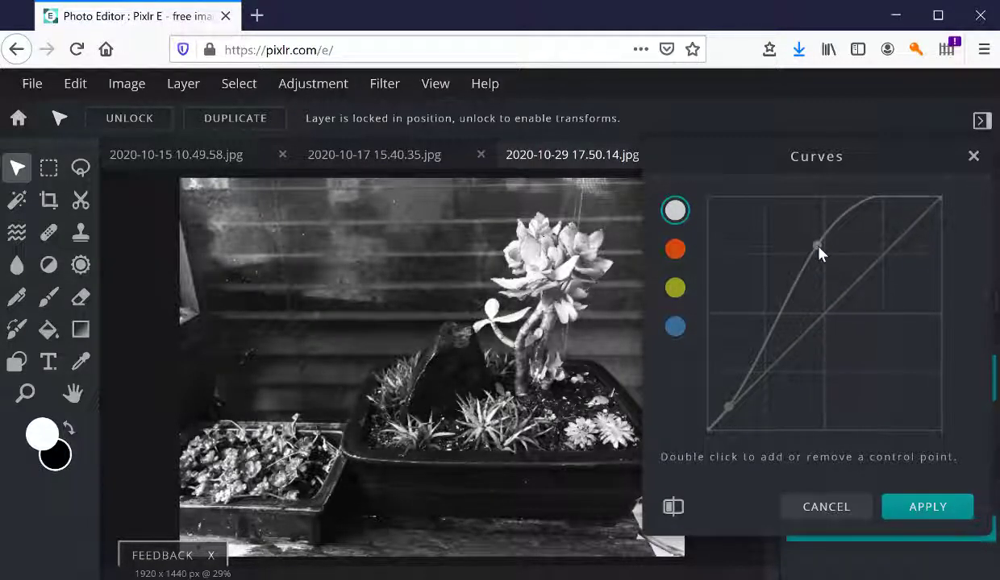
pyautogui.moveTo(819, 247)
pyautogui.mouseDown()
pyautogui.moveTo(848, 263)
pyautogui.moveTo(868, 226)
pyautogui.moveTo(832, 243)
pyautogui.moveTo(798, 285)
pyautogui.mouseUp()
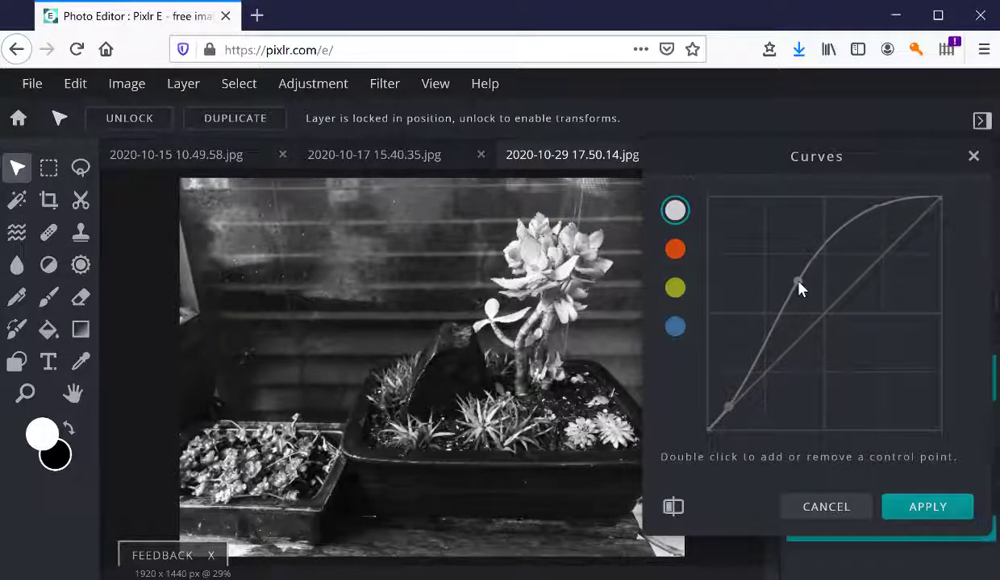
pyautogui.moveTo(728, 408); pyautogui.dragTo(724, 417)
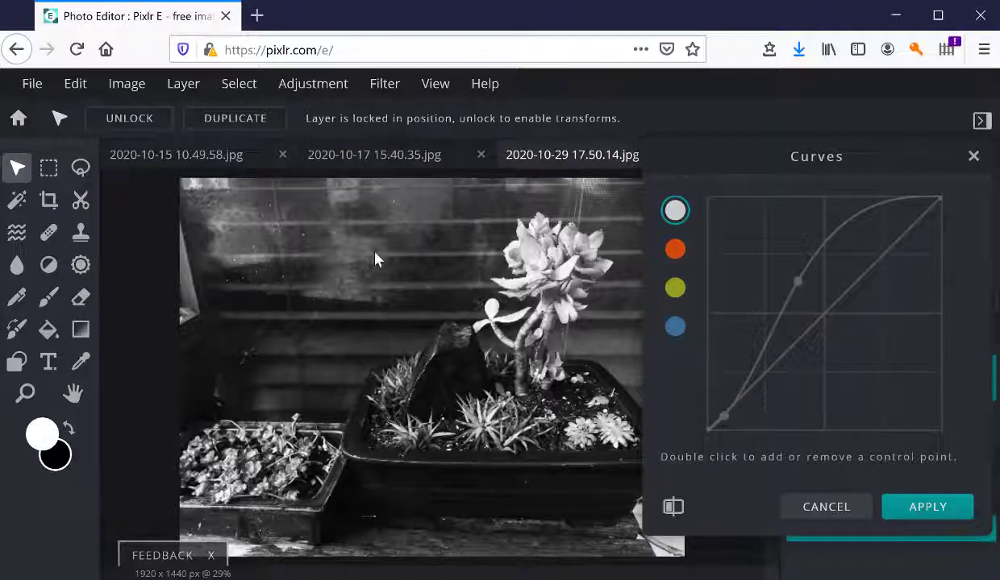
# - Apply the brightening curve to the succulent photo so it follows Desaturate in history
pyautogui.click(928, 508)
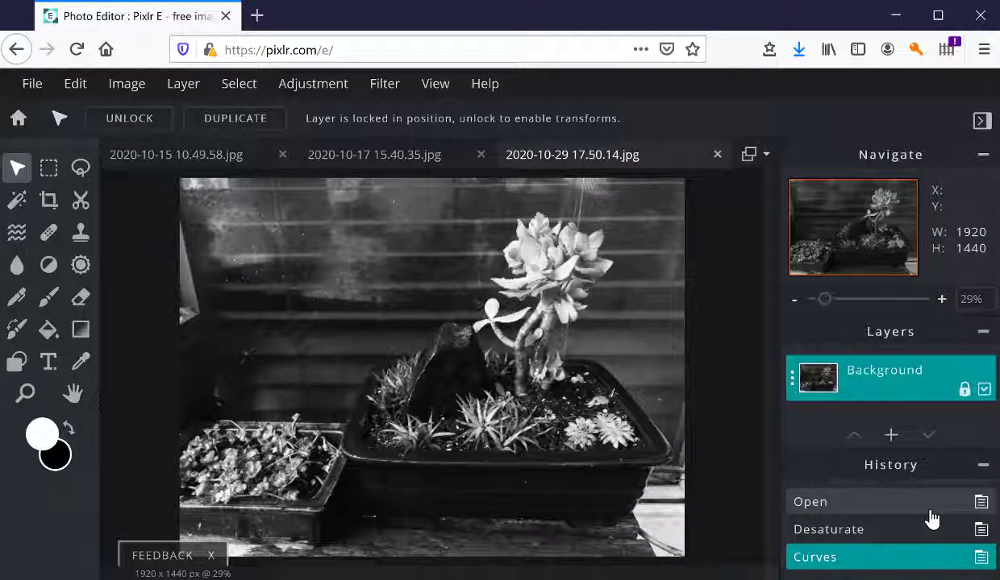